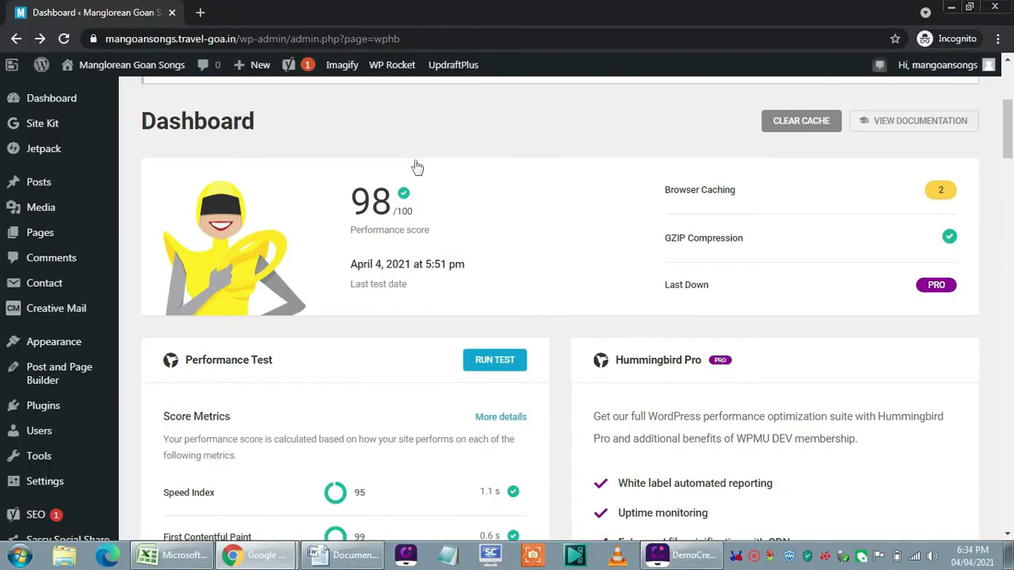
# - Review the Hummingbird dashboard scores and the desktop performance audits, covering opportunities, diagnostics and passed audits
pyautogui.scroll(-8, 414, 166)
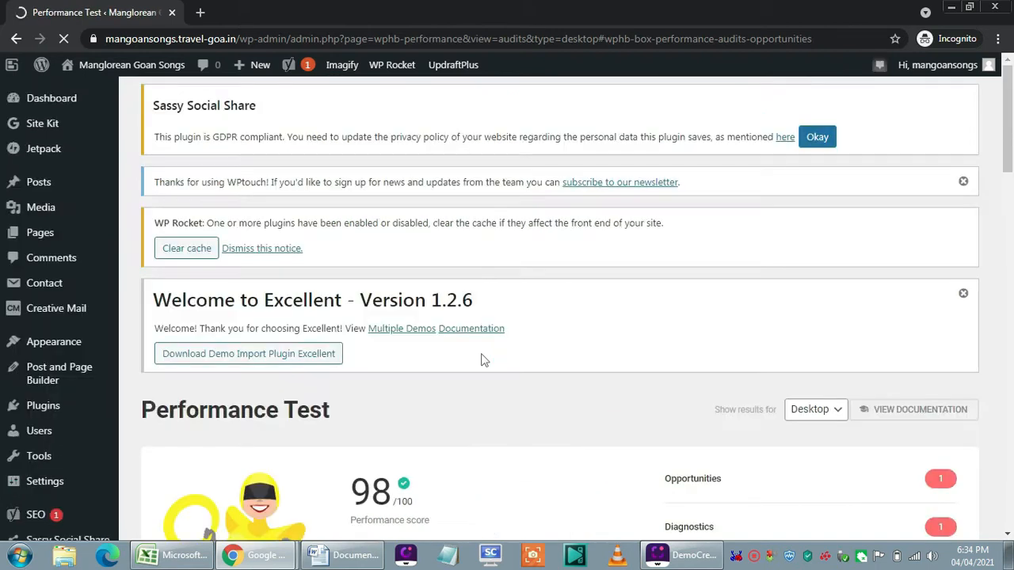
pyautogui.scroll(-4, 475, 317)
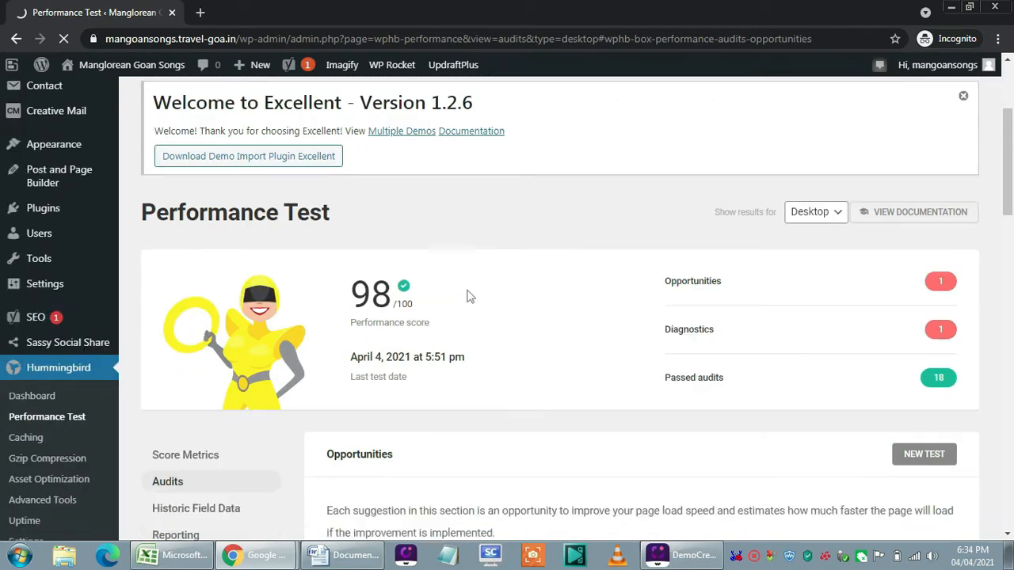
pyautogui.scroll(-2, 469, 288)
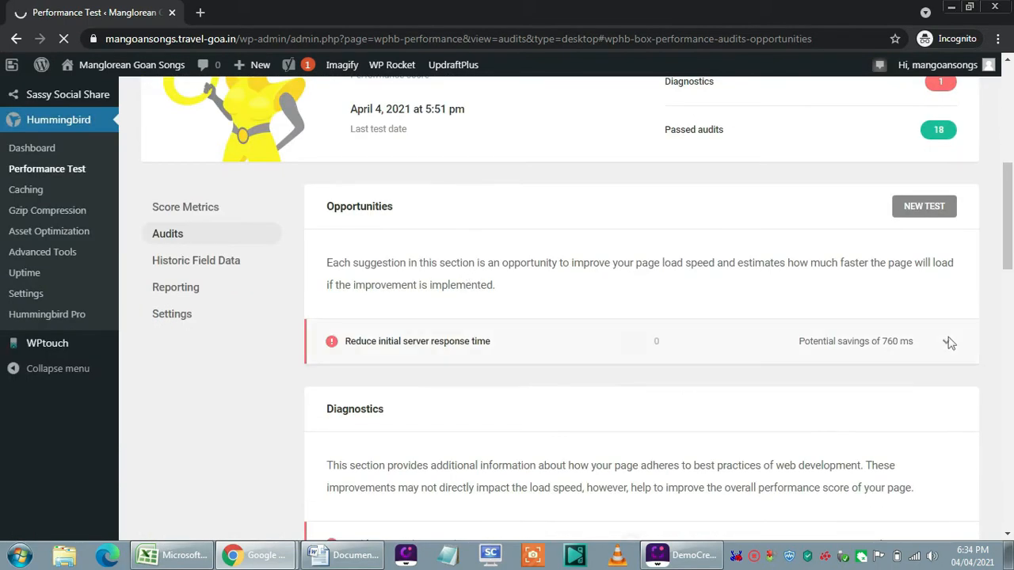
pyautogui.scroll(-3, 949, 343)
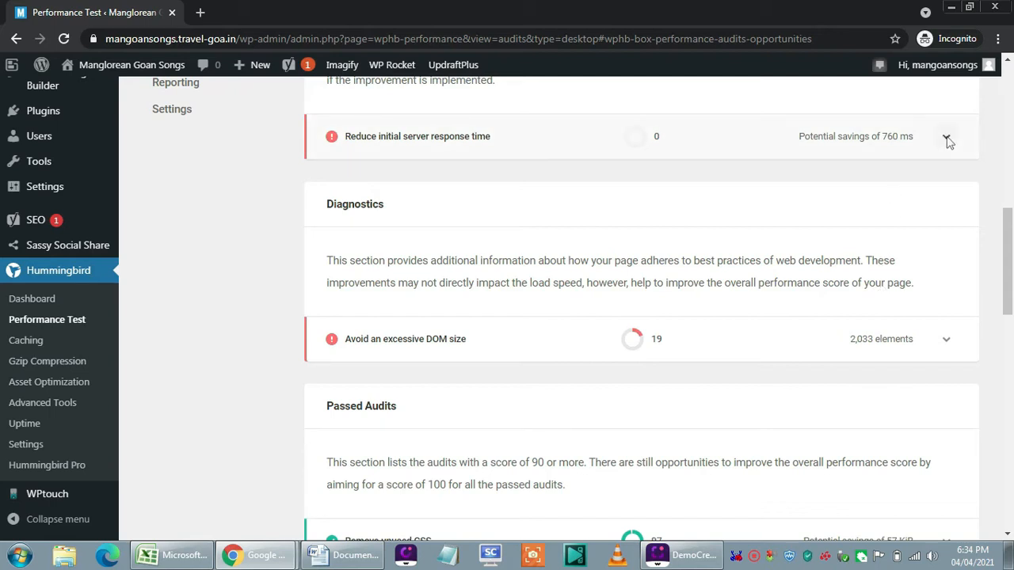
pyautogui.scroll(-6, 544, 294)
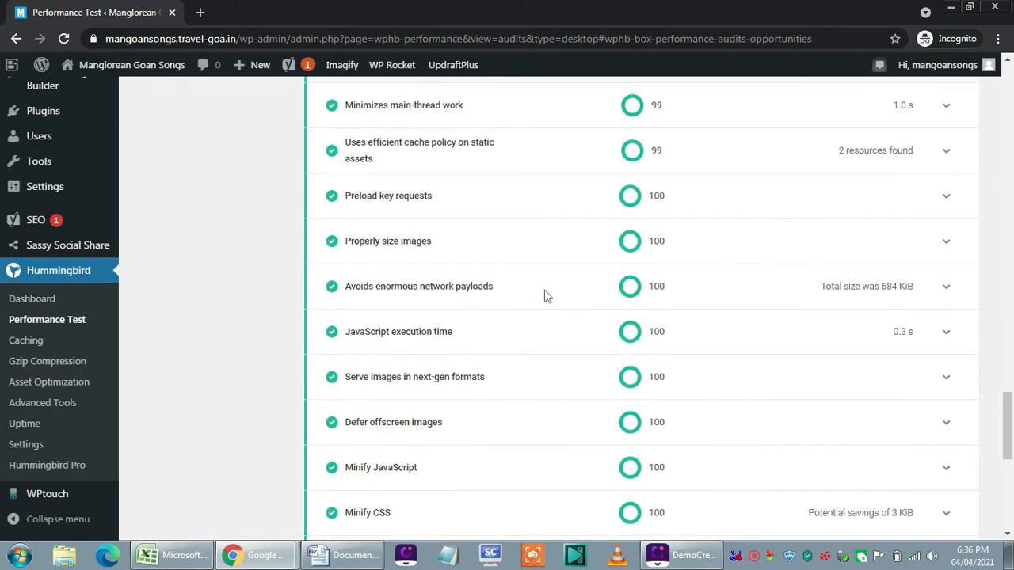
pyautogui.scroll(-3, 543, 294)
pyautogui.scroll(-3, 544, 291)
pyautogui.scroll(8, 544, 282)
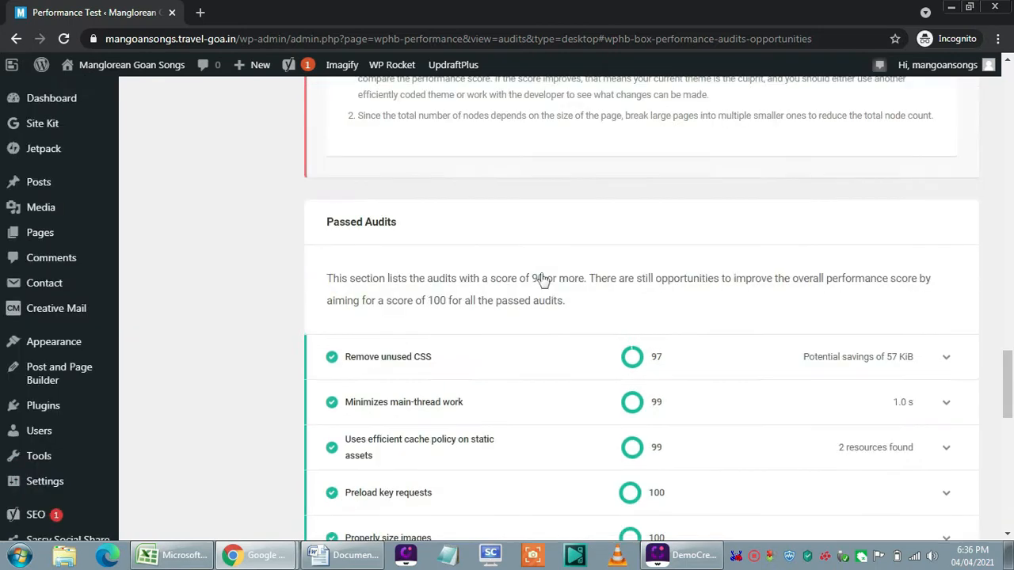
pyautogui.scroll(-3, 544, 277)
pyautogui.scroll(-1, 543, 276)
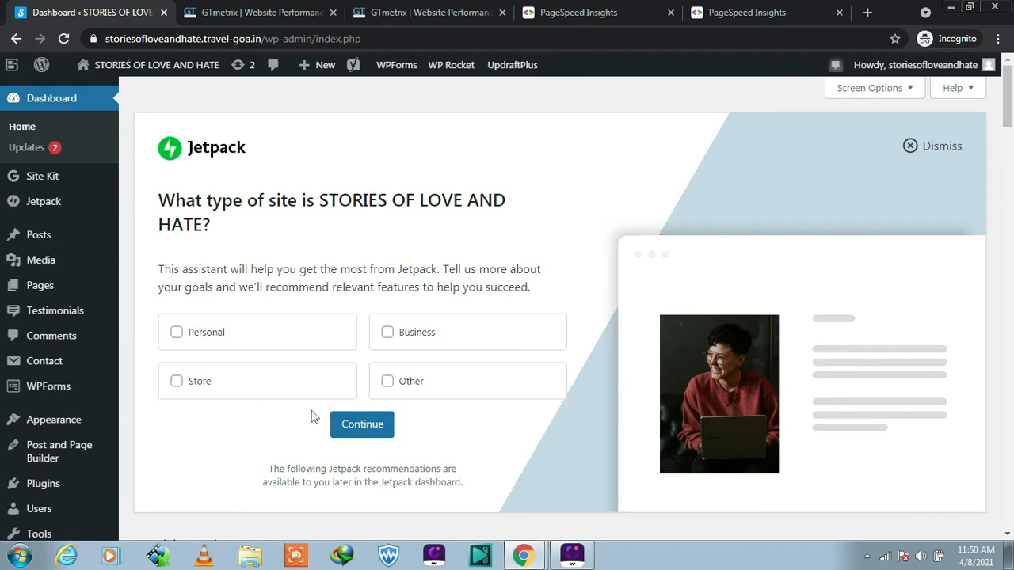
# - Search the add-plugins page of the STORIES OF LOVE AND HATE site for "hummingbird" and highlight the Hummingbird plugin's description
pyautogui.scroll(-1, 311, 413)
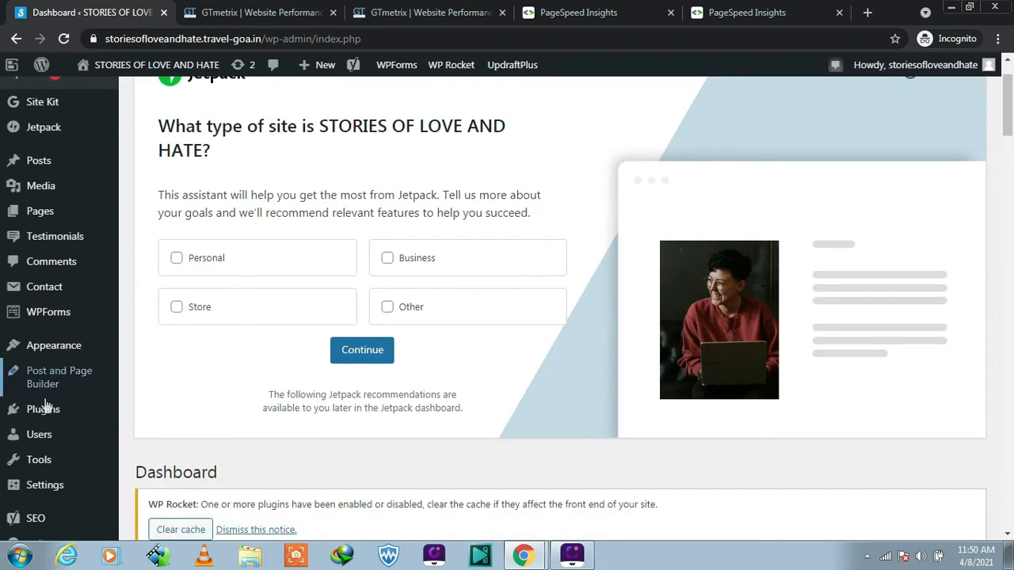
pyautogui.moveTo(45, 410)
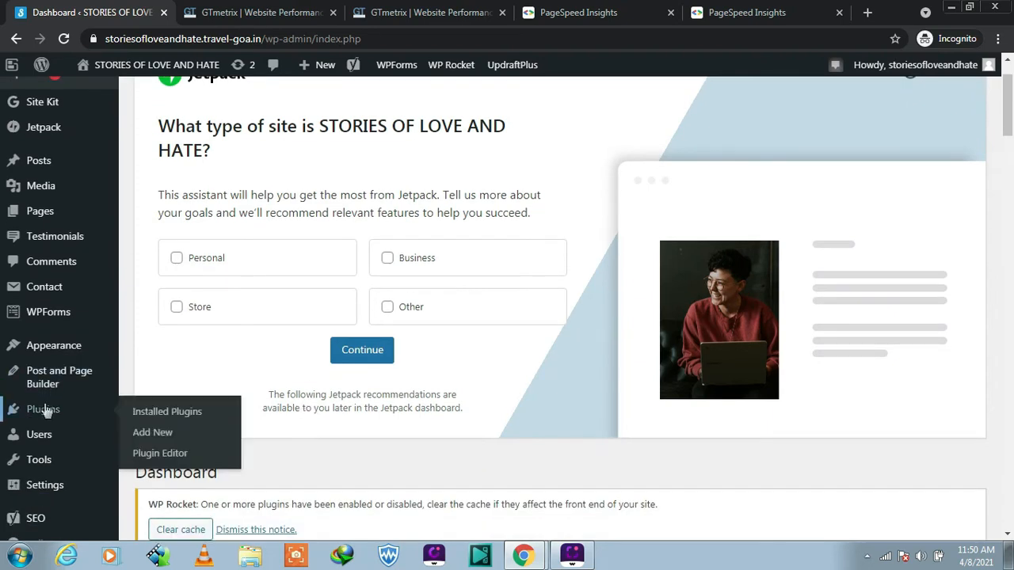
pyautogui.click(157, 439)
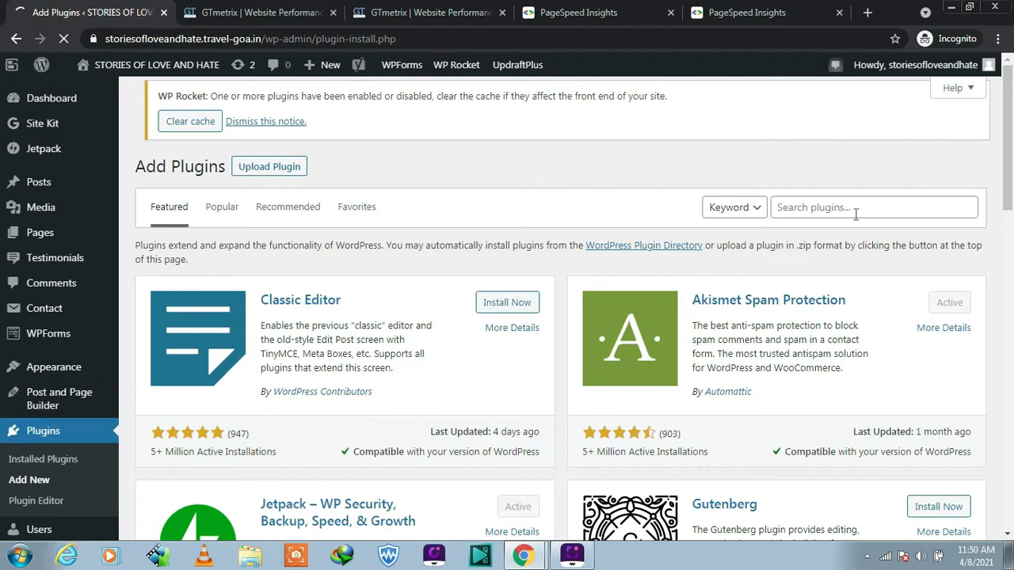
pyautogui.click(862, 208)
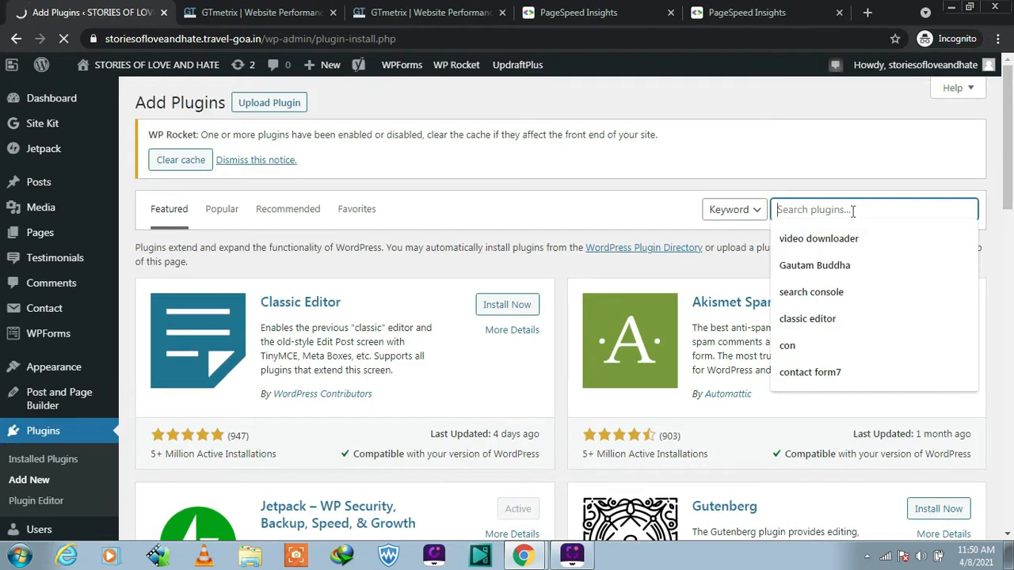
pyautogui.write('hummingbird')
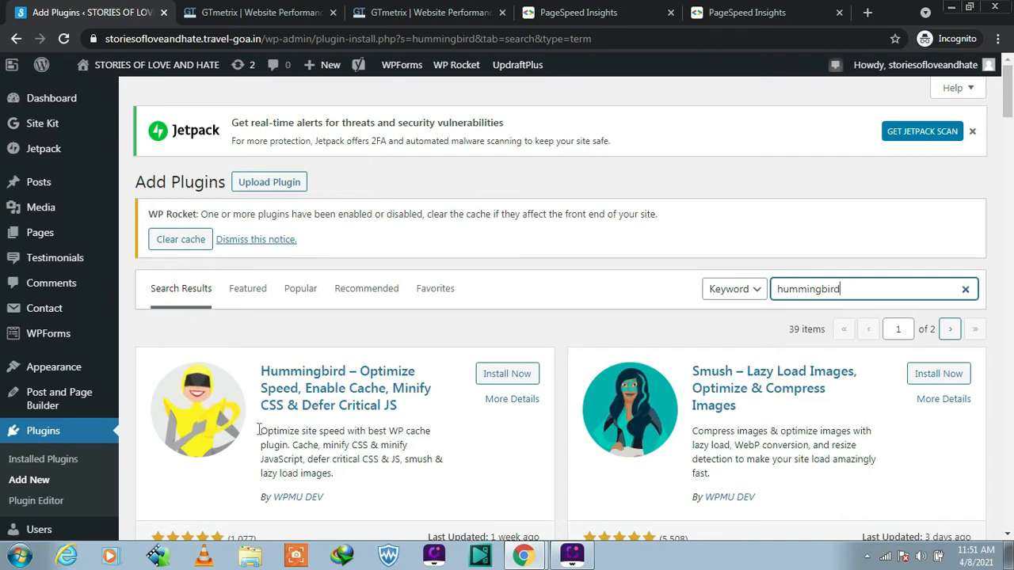
pyautogui.moveTo(262, 430); pyautogui.dragTo(401, 483)
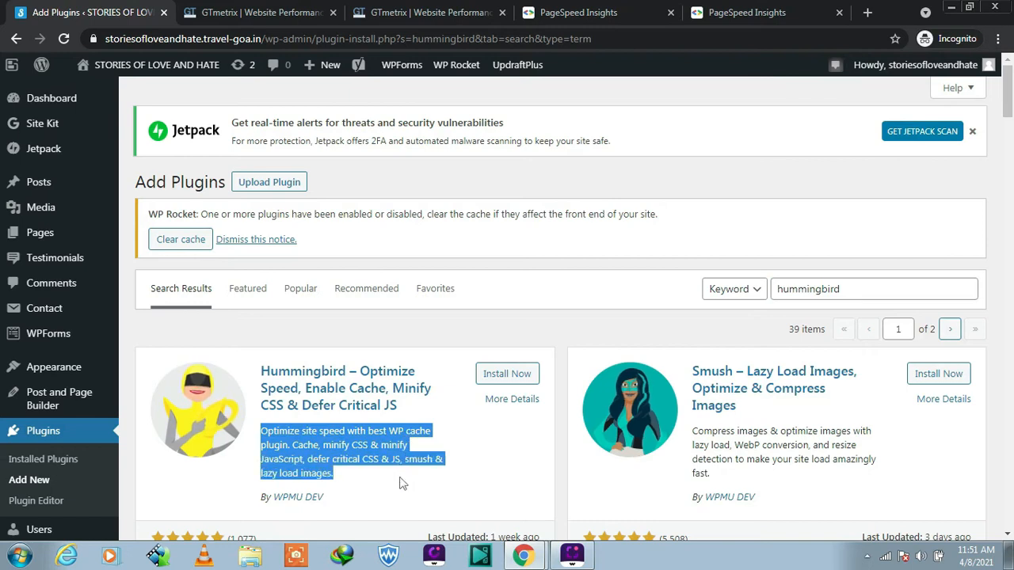
pyautogui.click(260, 18)
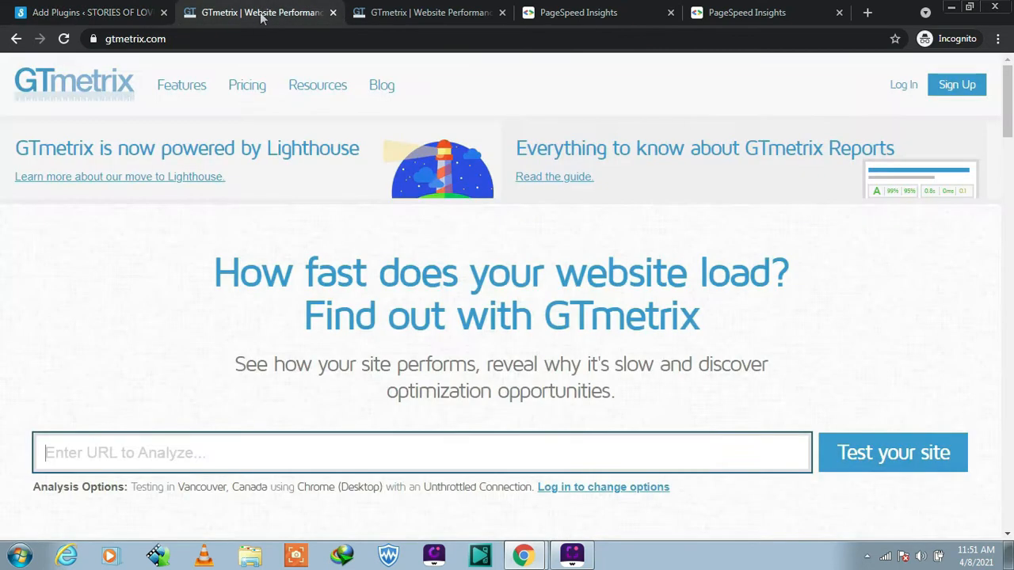
pyautogui.click(229, 450)
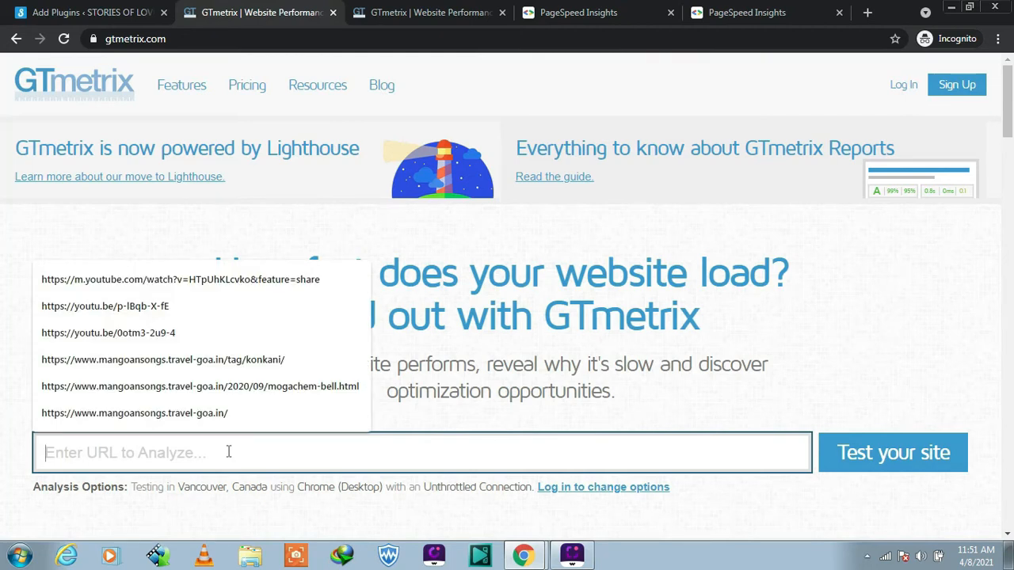
pyautogui.write('s')
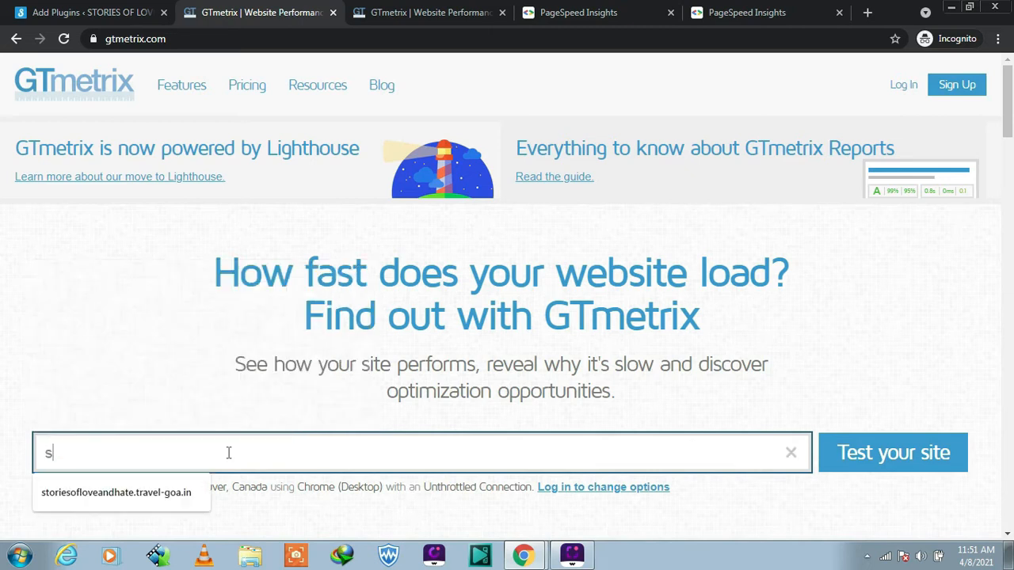
pyautogui.click(156, 488)
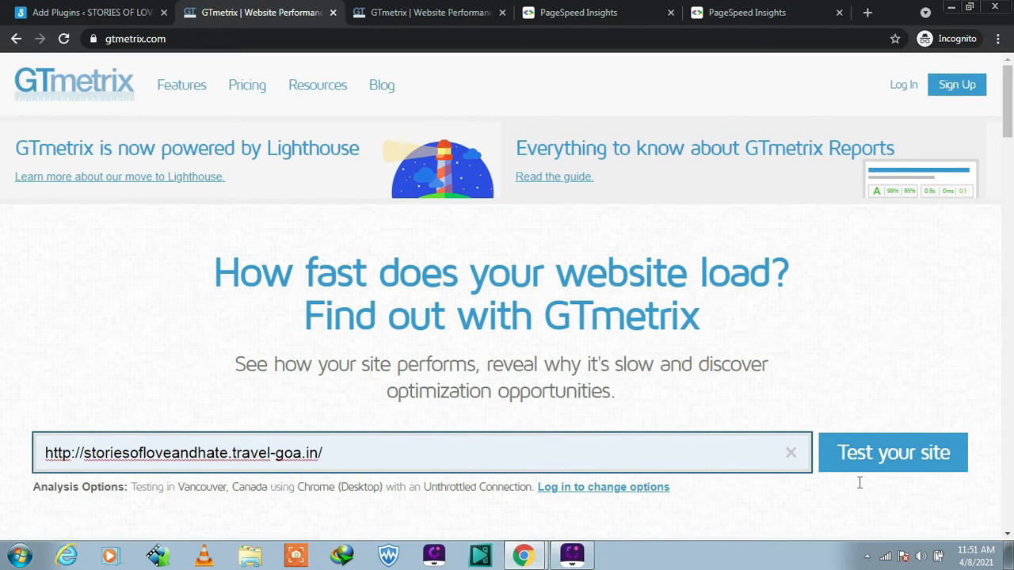
pyautogui.click(865, 443)
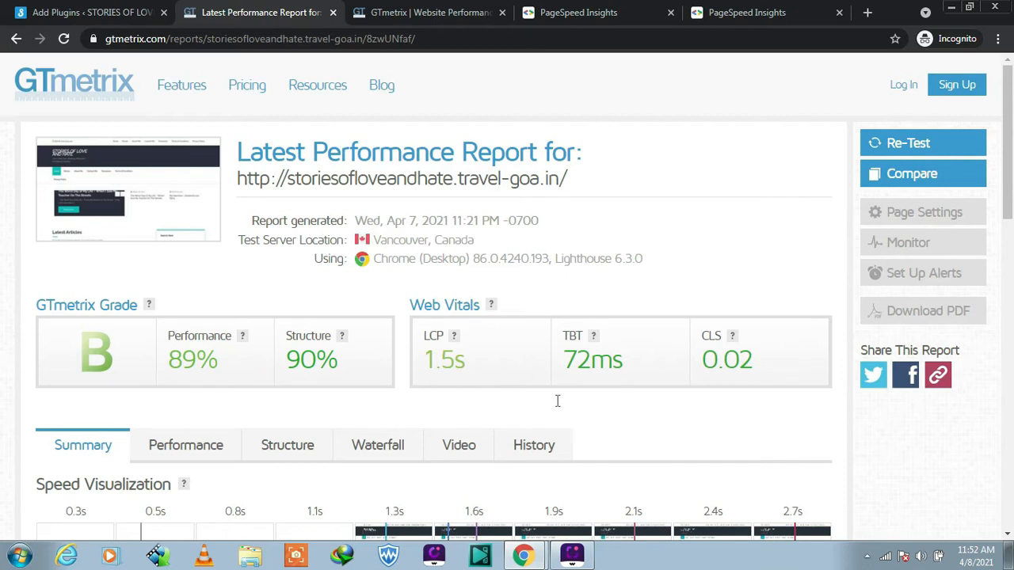
pyautogui.scroll(-3, 557, 400)
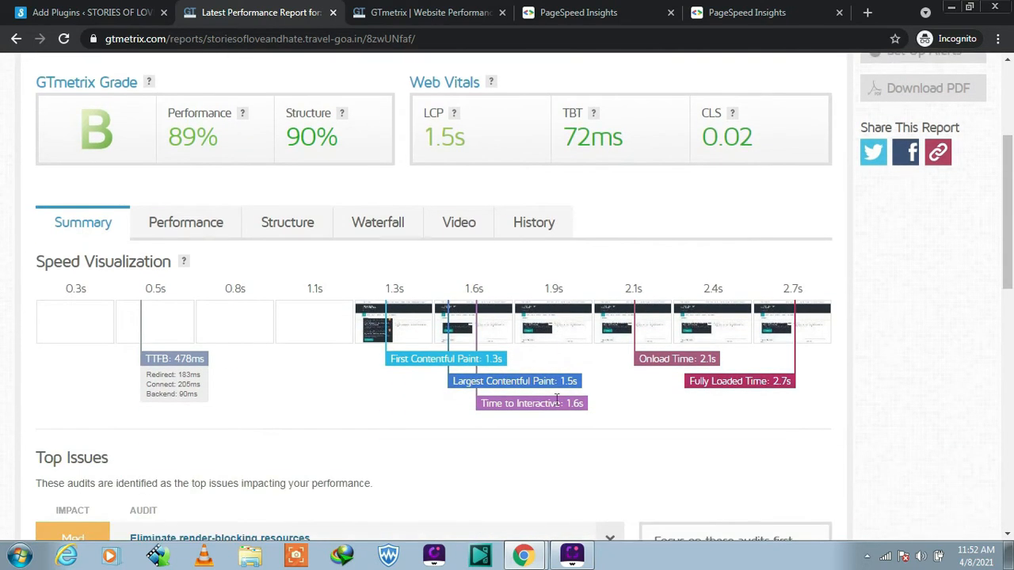
pyautogui.scroll(-3, 556, 401)
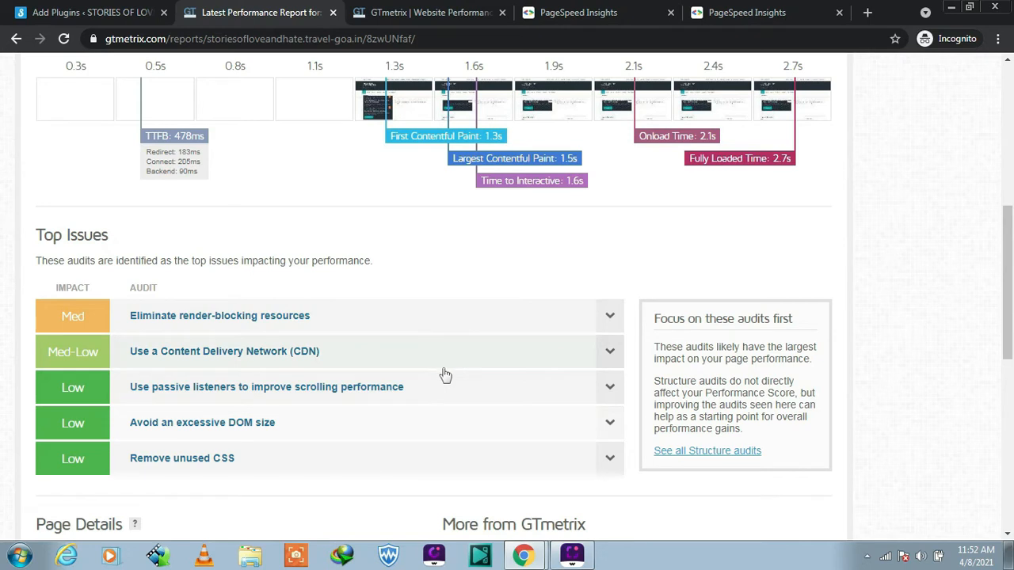
pyautogui.scroll(-1, 441, 374)
pyautogui.scroll(-2, 438, 375)
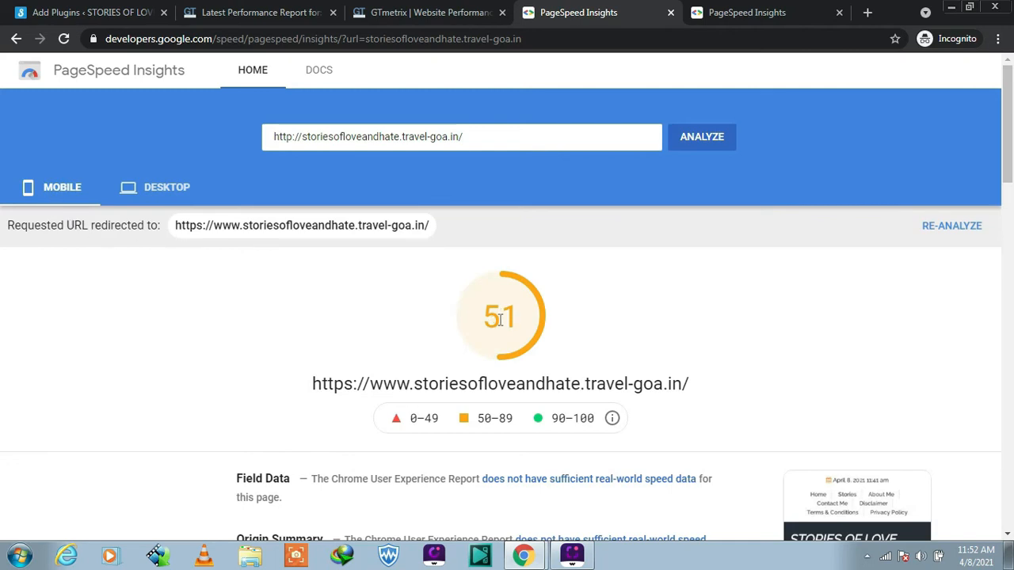
# - Show the desktop results for the site in PageSpeed Insights and review the score and lab data
pyautogui.click(165, 186)
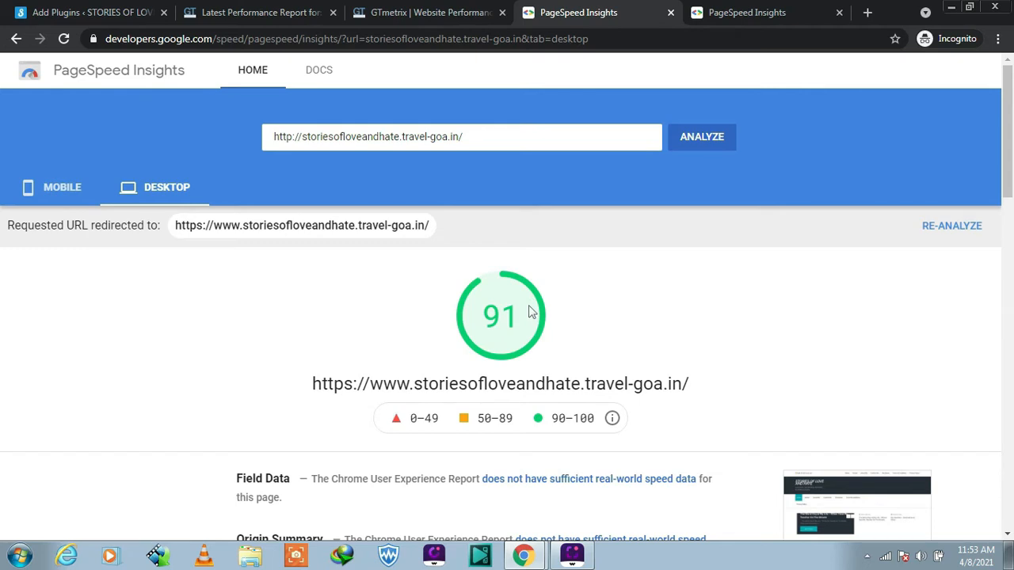
pyautogui.scroll(-4, 530, 309)
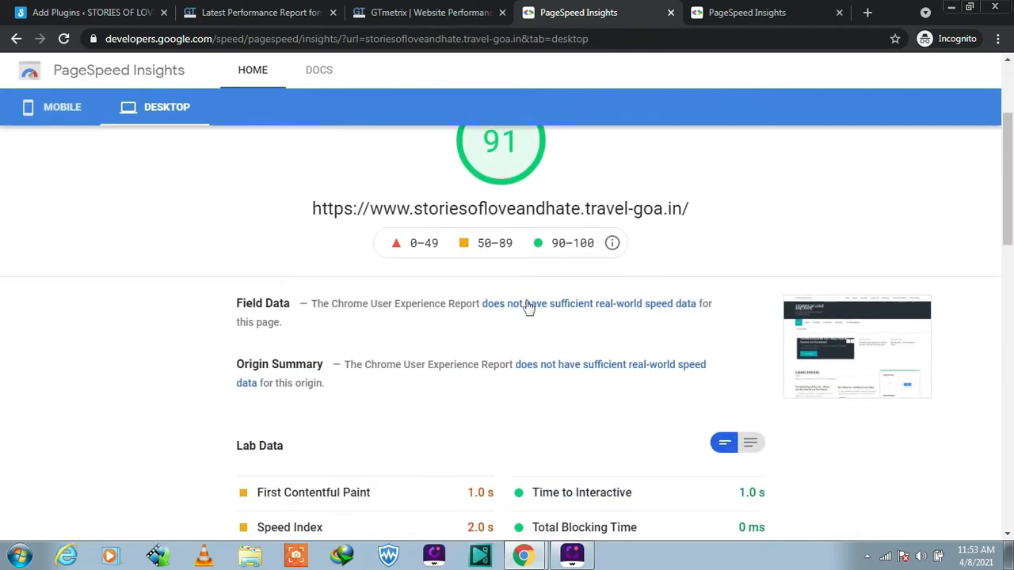
pyautogui.scroll(-2, 529, 309)
pyautogui.scroll(-3, 529, 307)
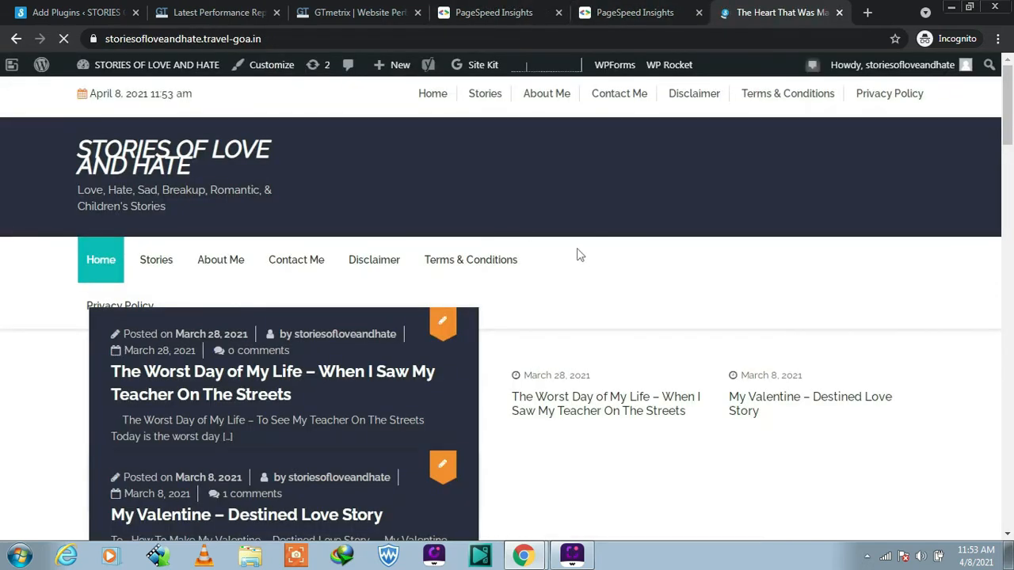
# - Look through the site's live home page, checking how its articles, images, ads and sidebar load
pyautogui.scroll(-3, 577, 254)
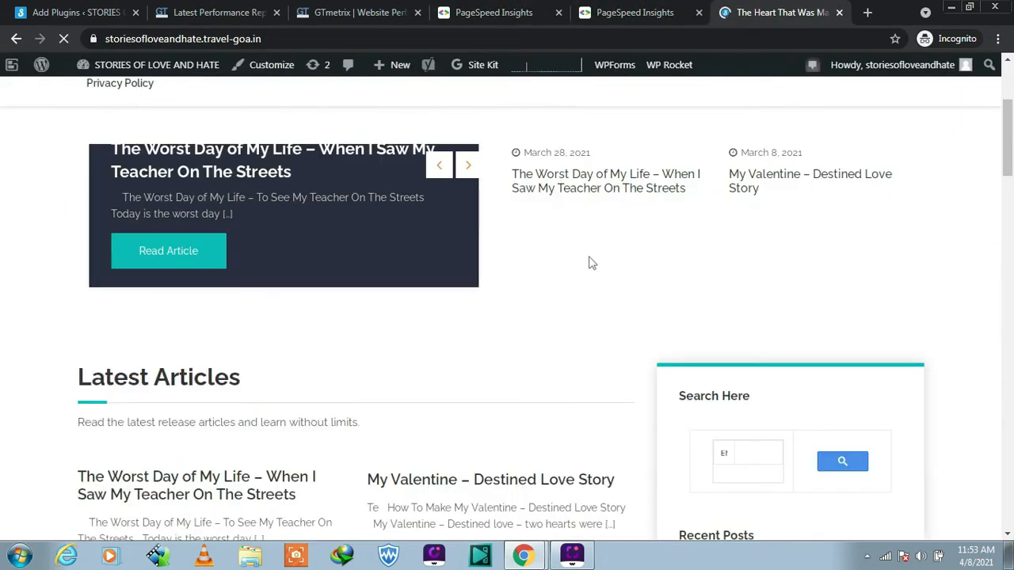
pyautogui.scroll(-5, 589, 259)
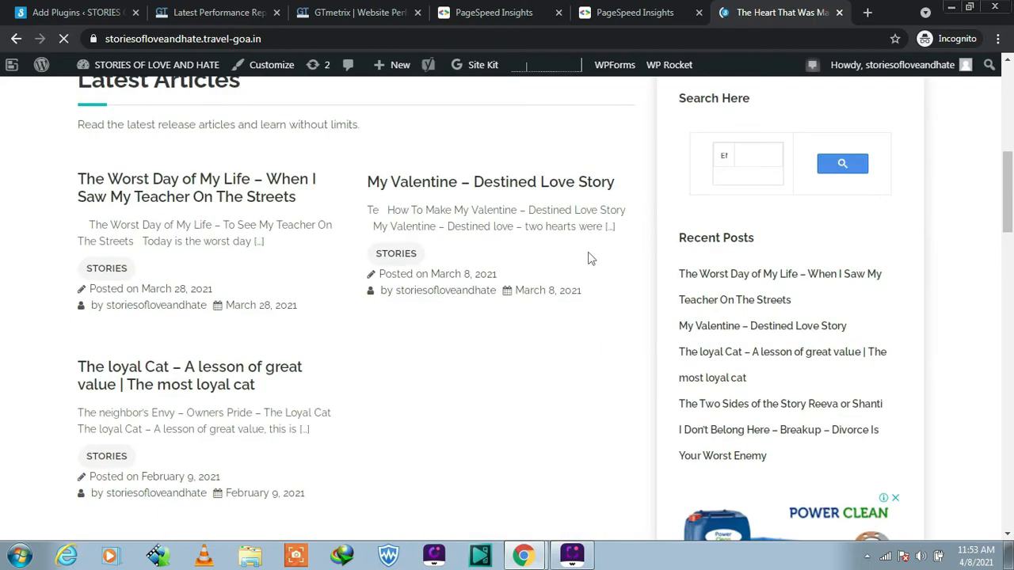
pyautogui.scroll(-4, 587, 257)
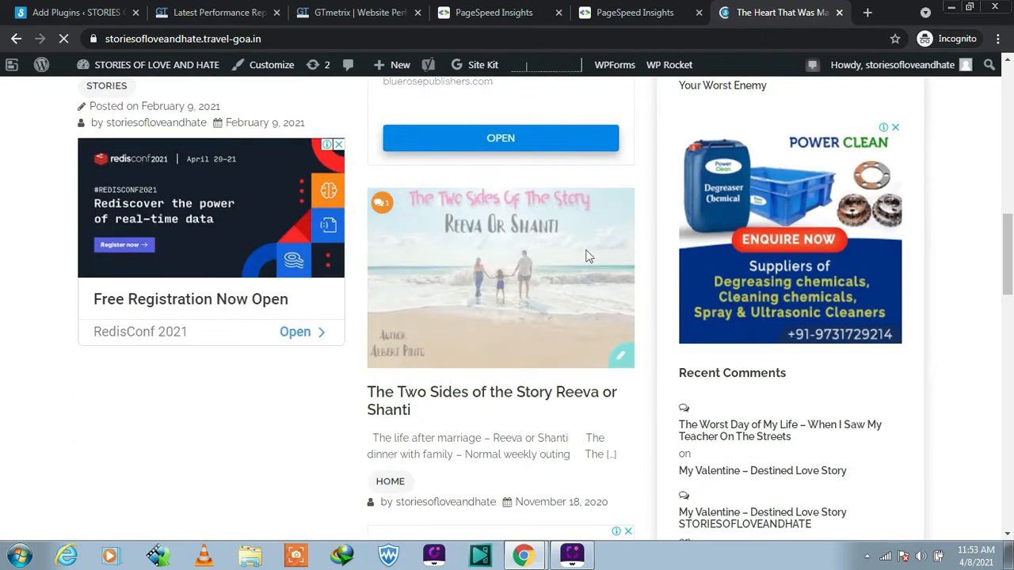
pyautogui.scroll(-3, 140, 280)
pyautogui.scroll(-6, 26, 266)
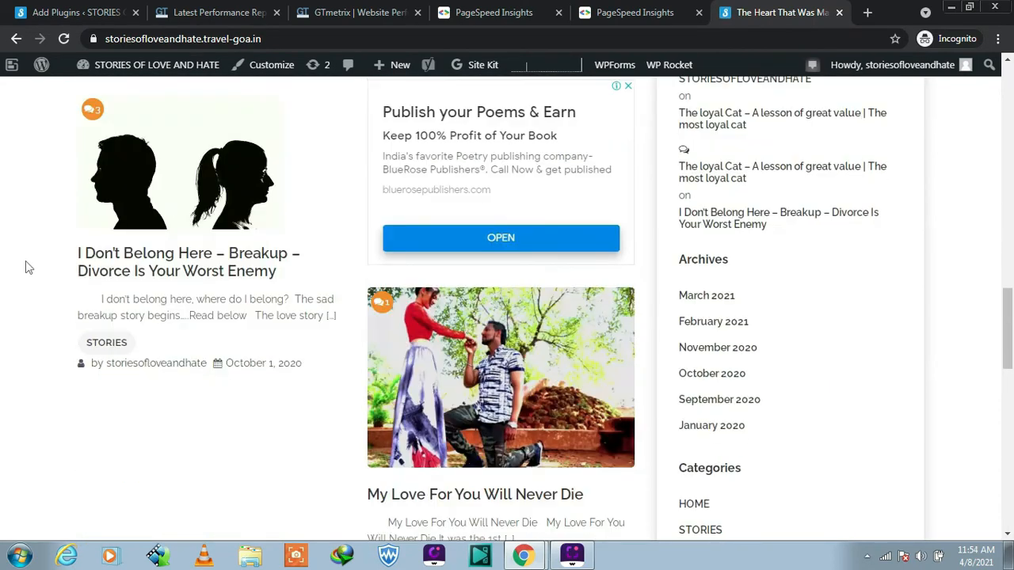
pyautogui.scroll(-2, 26, 256)
pyautogui.scroll(20, 26, 255)
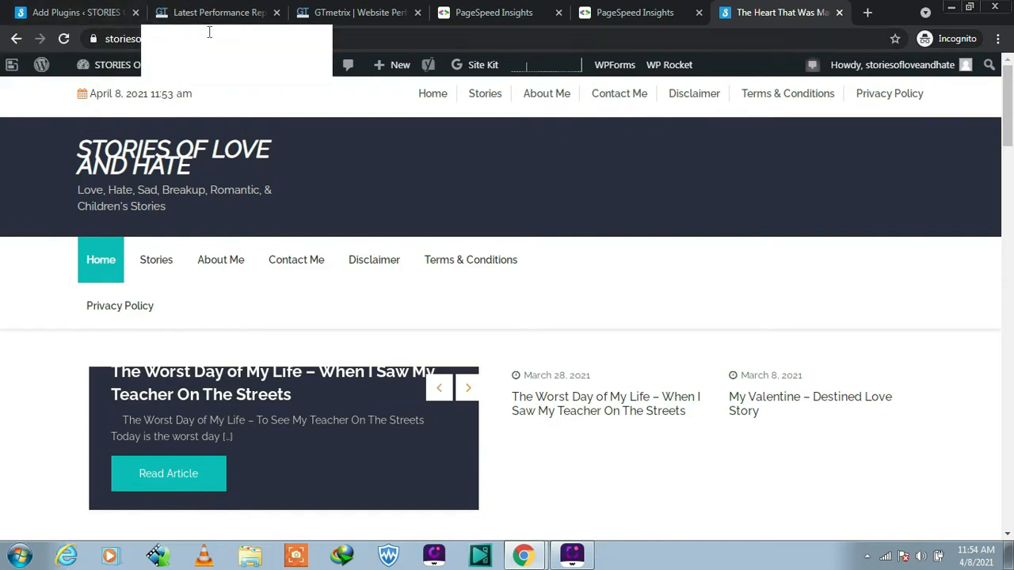
# - Return to the plugin search results and install and activate the Hummingbird plugin by WPMU DEV
pyautogui.click(87, 12)
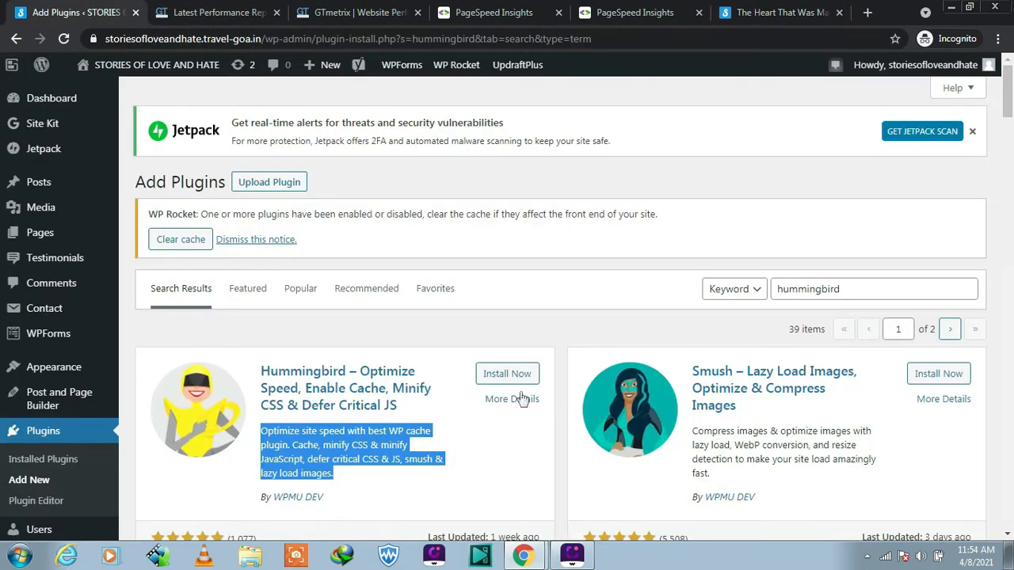
pyautogui.click(511, 377)
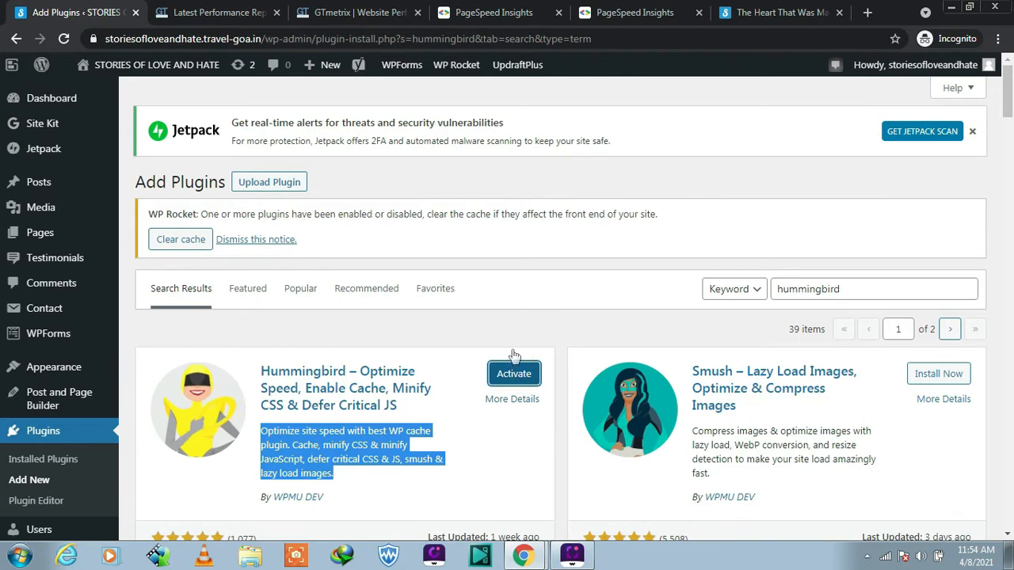
pyautogui.click(513, 374)
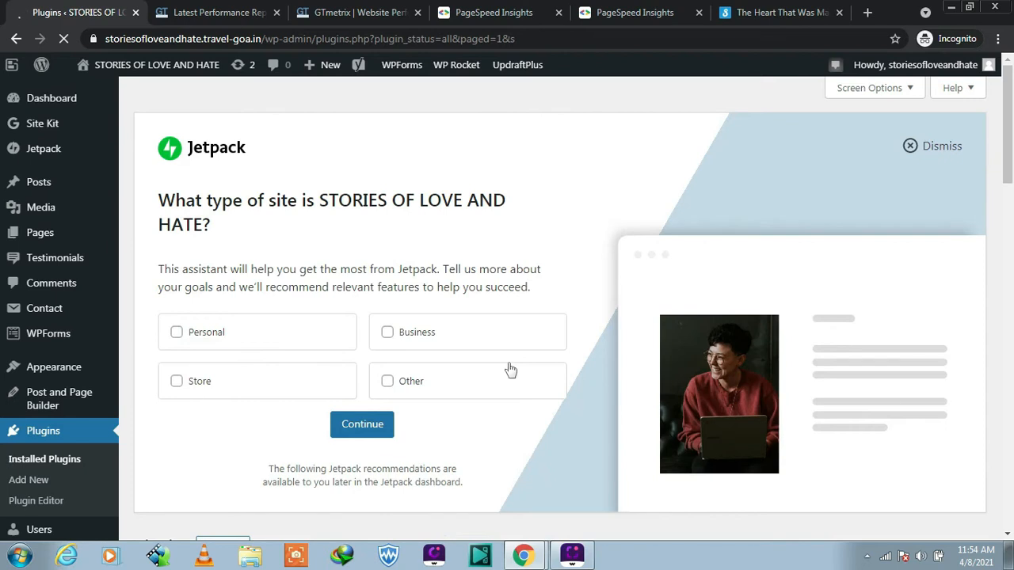
# - Open the dashboard of the newly activated Hummingbird plugin
pyautogui.moveTo(49, 365)
pyautogui.scroll(-4, 31, 364)
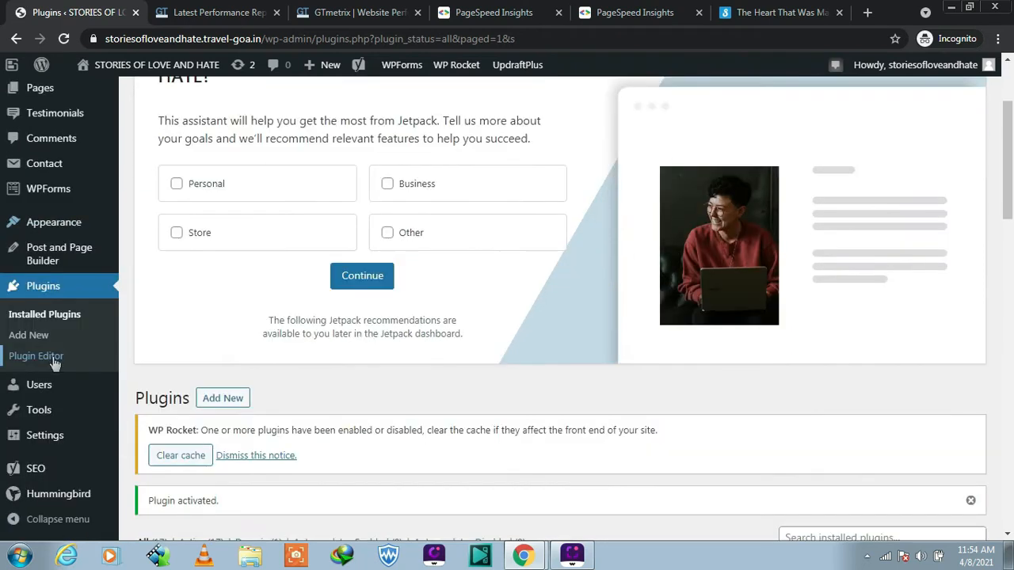
pyautogui.moveTo(71, 495)
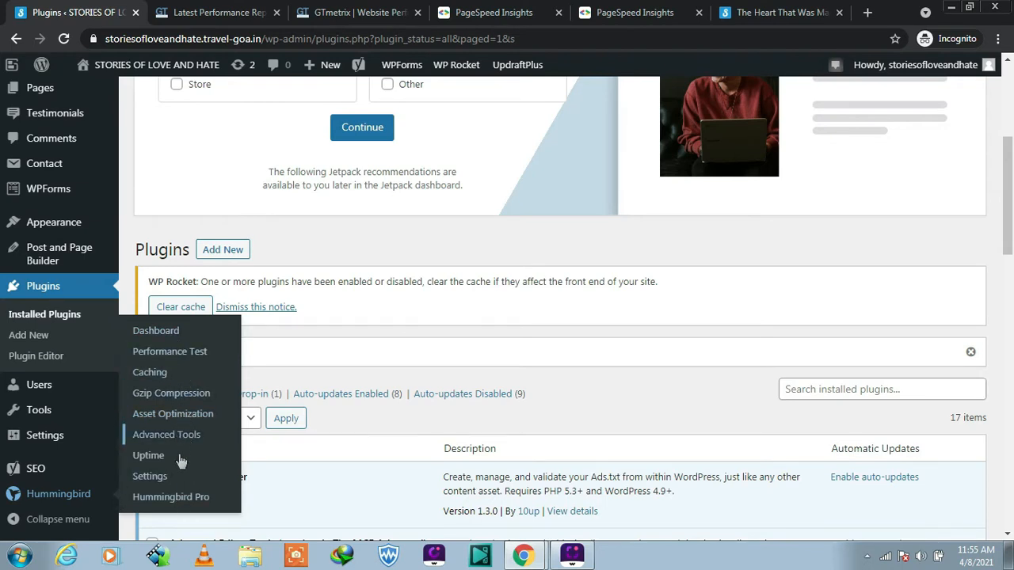
pyautogui.click(161, 333)
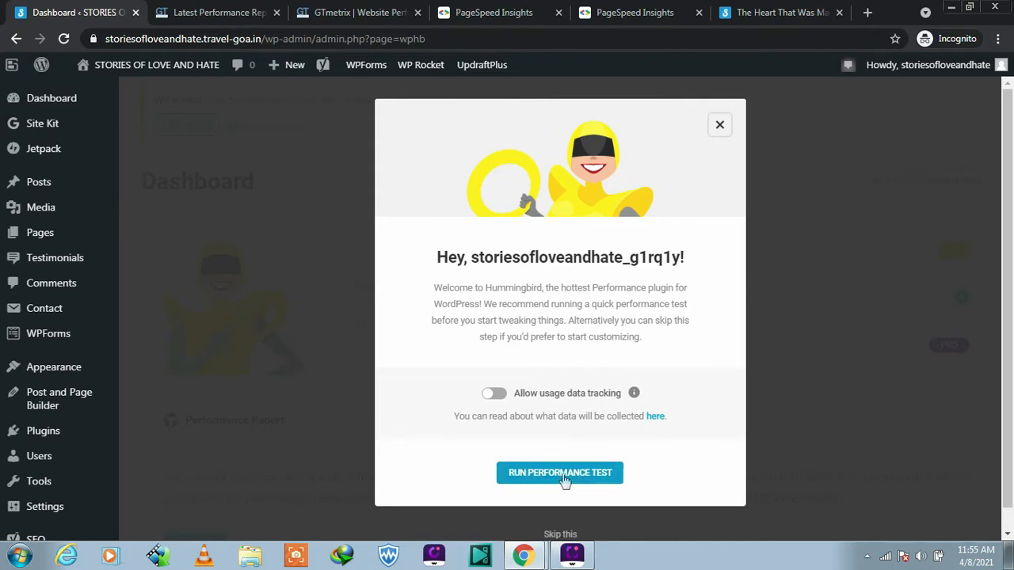
# - Run Hummingbird's performance test and review the details of the "Eliminate render-blocking resources" opportunity
pyautogui.click(558, 474)
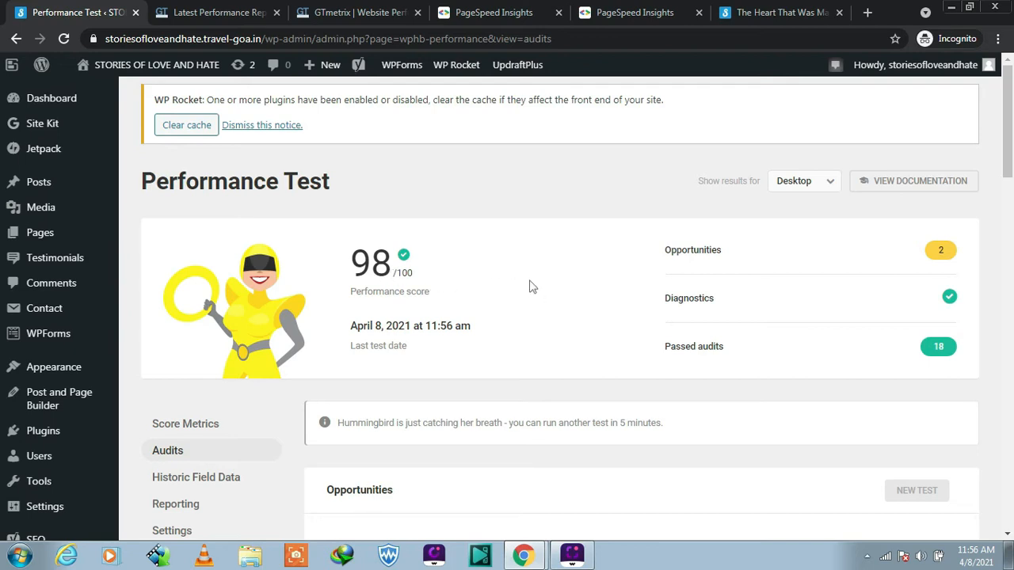
pyautogui.scroll(-4, 530, 281)
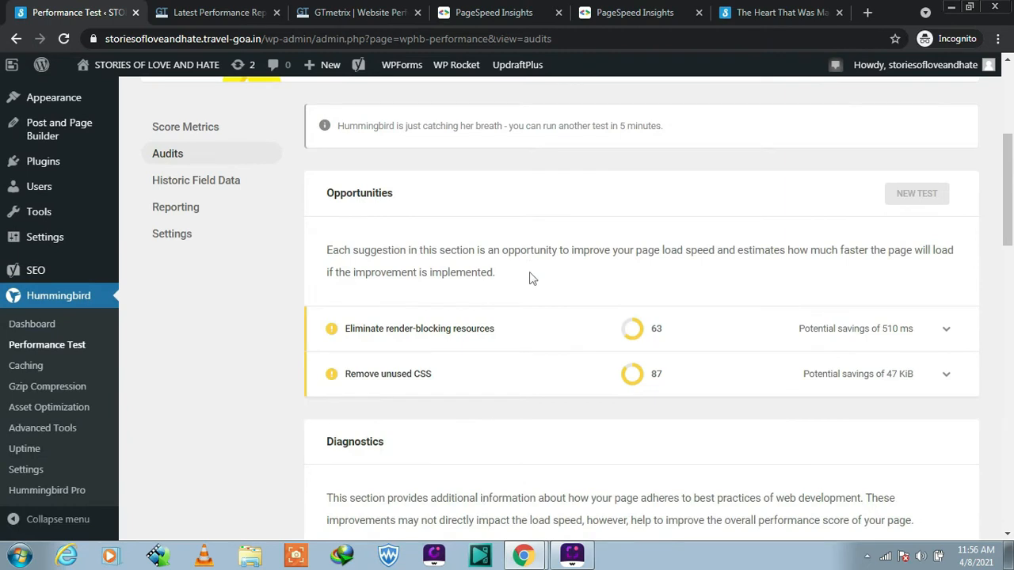
pyautogui.scroll(-1, 531, 277)
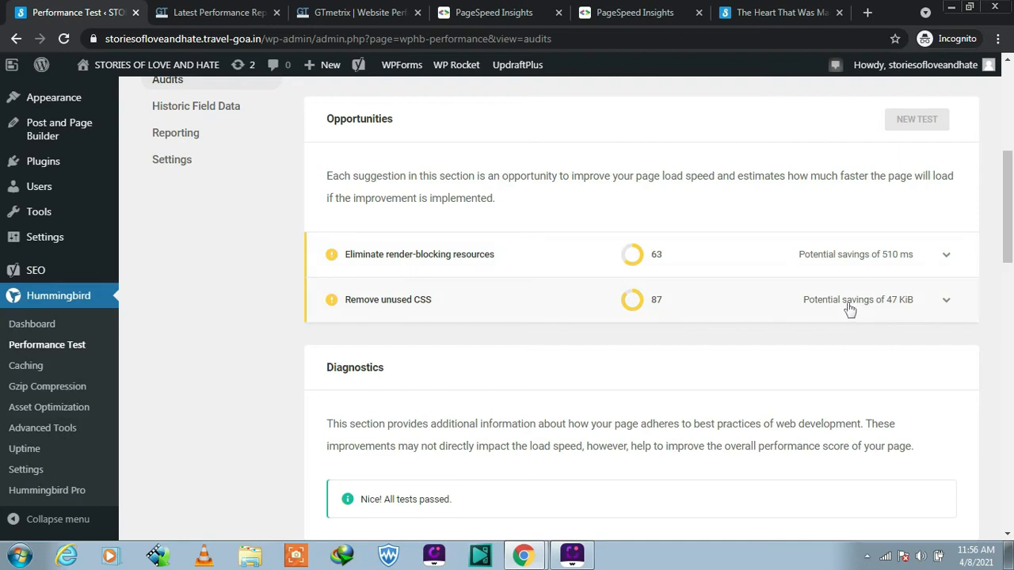
pyautogui.click(947, 256)
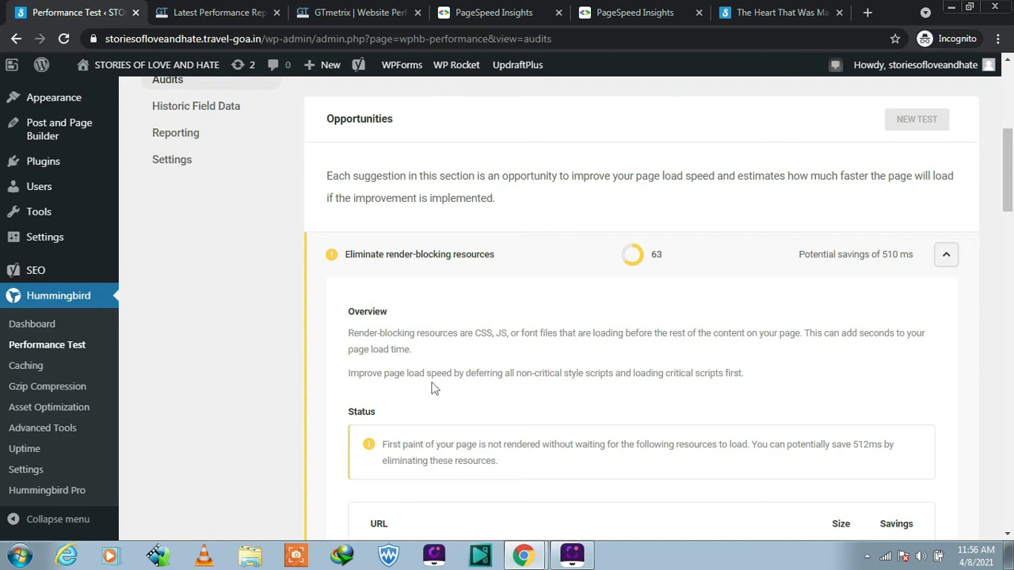
pyautogui.scroll(-1, 441, 386)
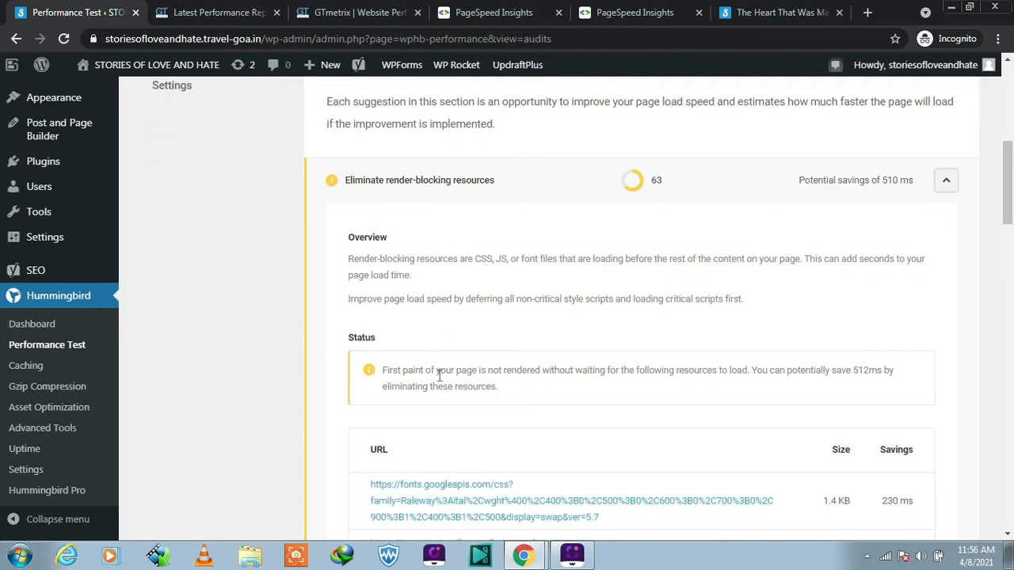
pyautogui.scroll(-1, 449, 373)
pyautogui.scroll(-1, 468, 330)
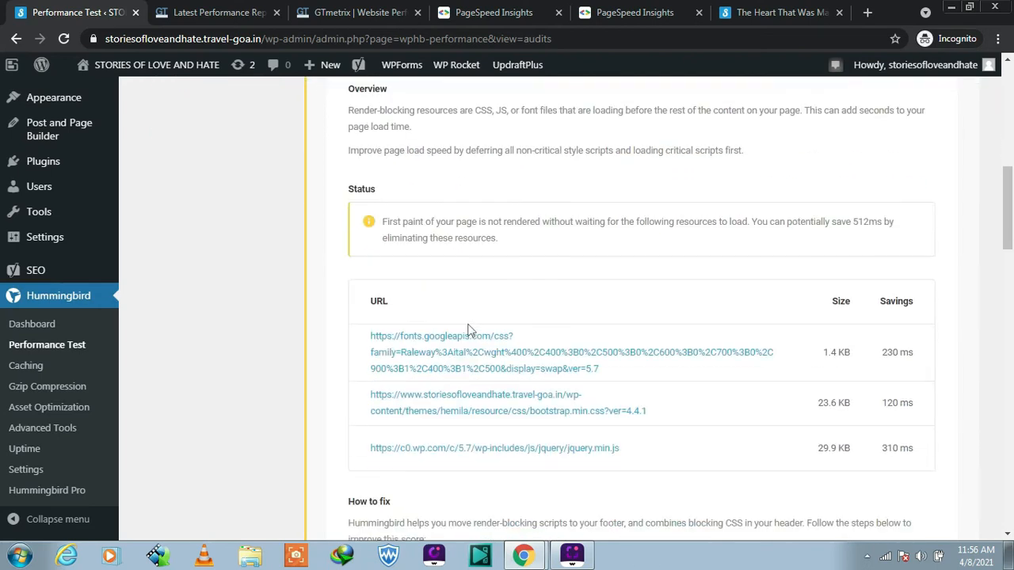
# - Activate Hummingbird's Asset Optimization and acknowledge the notice about the assets found
pyautogui.click(74, 413)
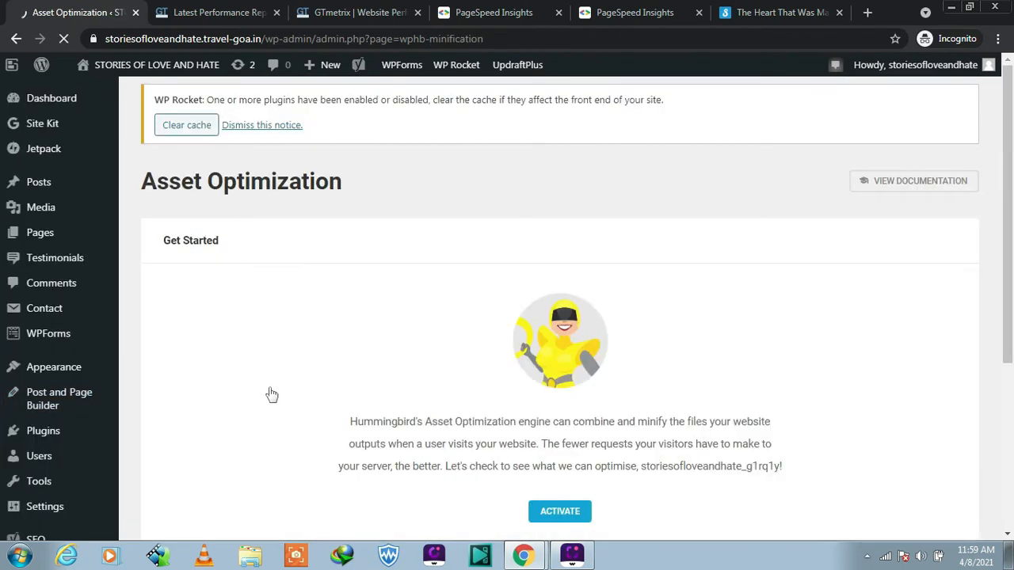
pyautogui.scroll(-1, 271, 391)
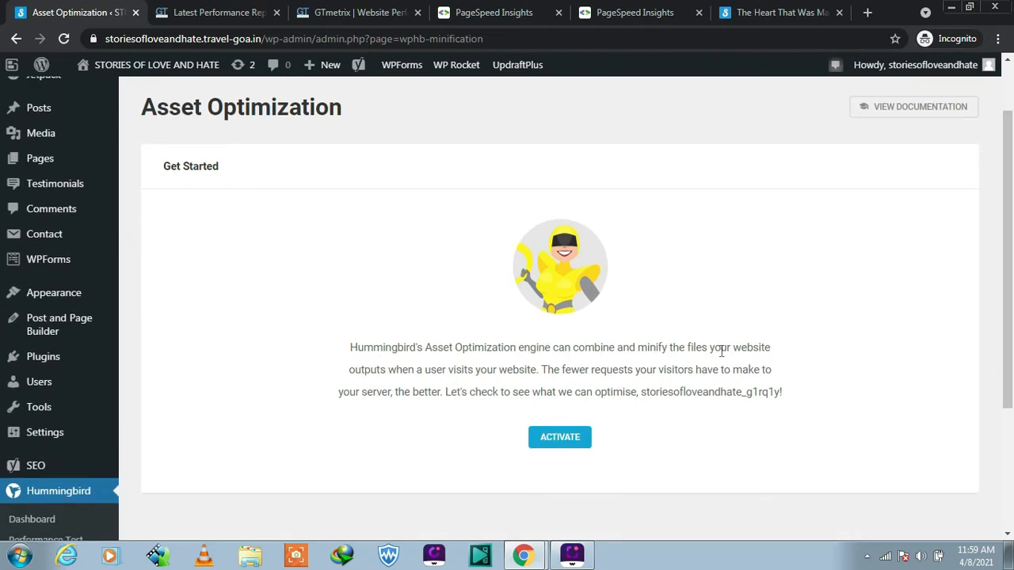
pyautogui.click(567, 440)
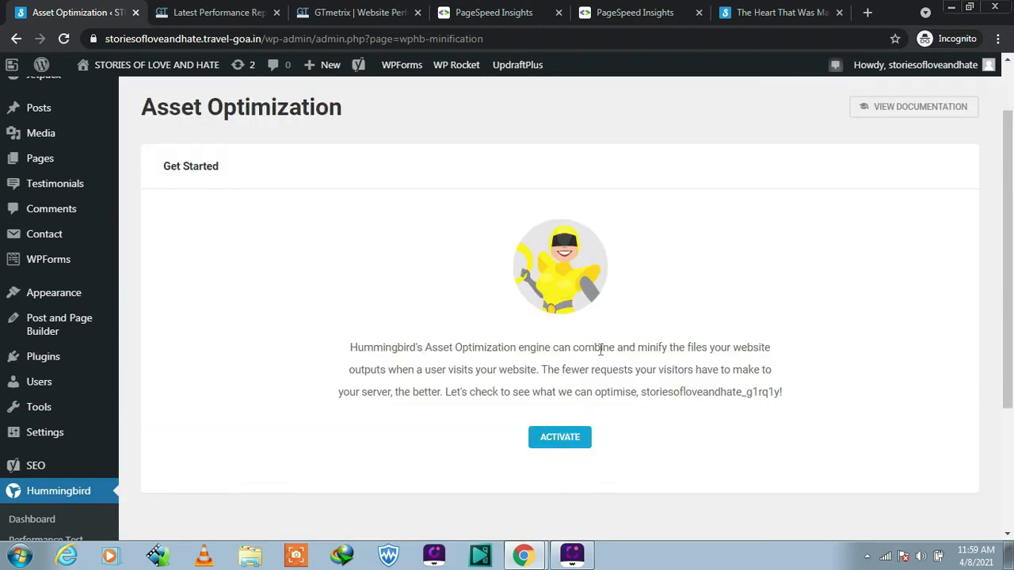
pyautogui.click(568, 437)
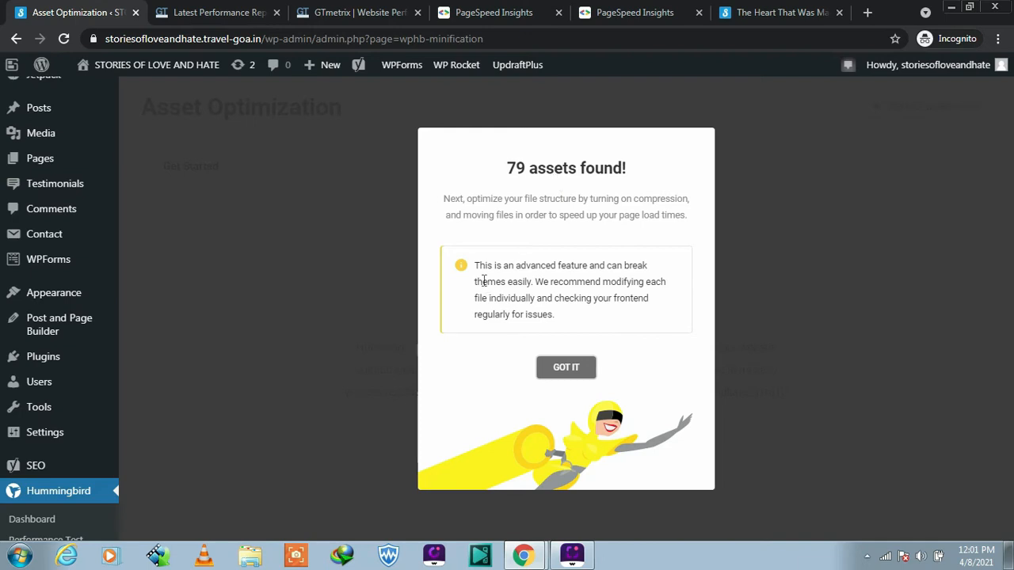
pyautogui.moveTo(478, 266); pyautogui.dragTo(649, 264)
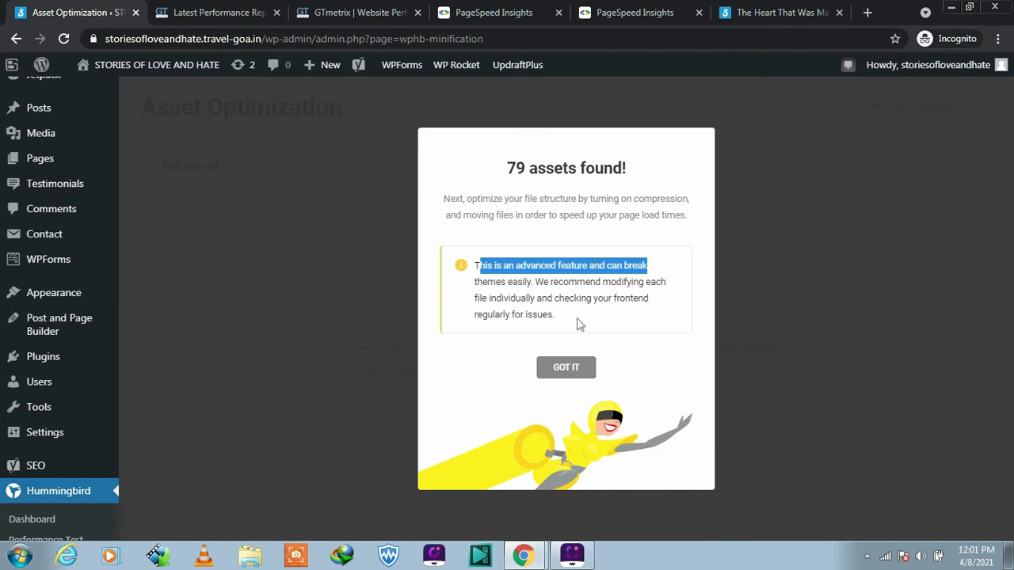
pyautogui.click(567, 368)
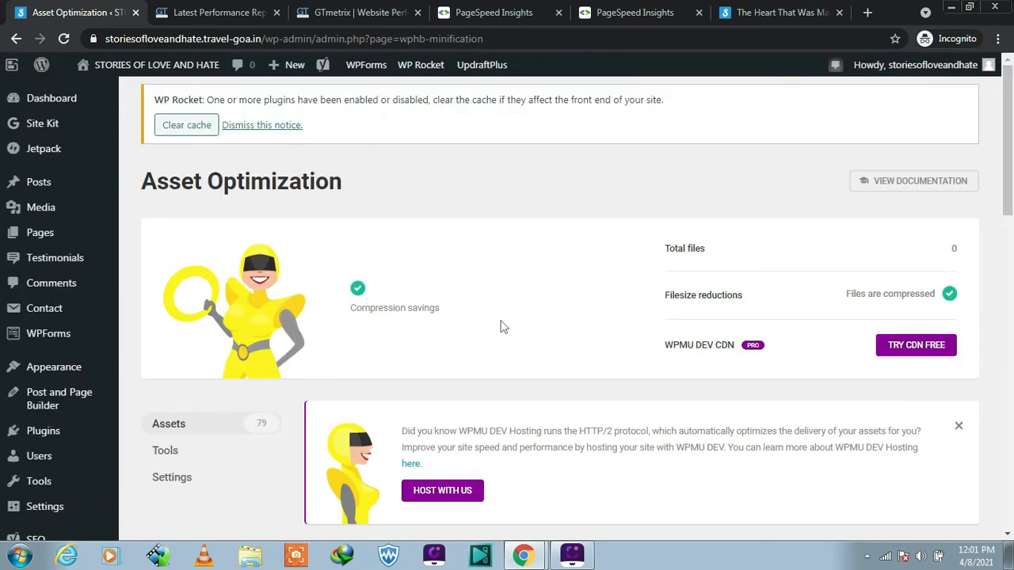
pyautogui.scroll(-3, 670, 315)
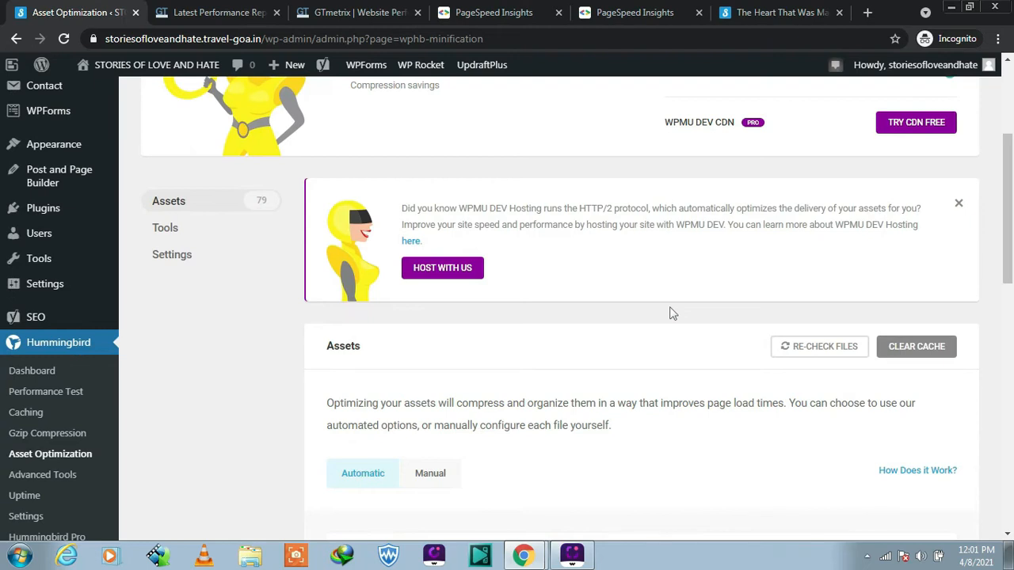
# - Open Hummingbird's caching settings and activate page caching
pyautogui.click(33, 414)
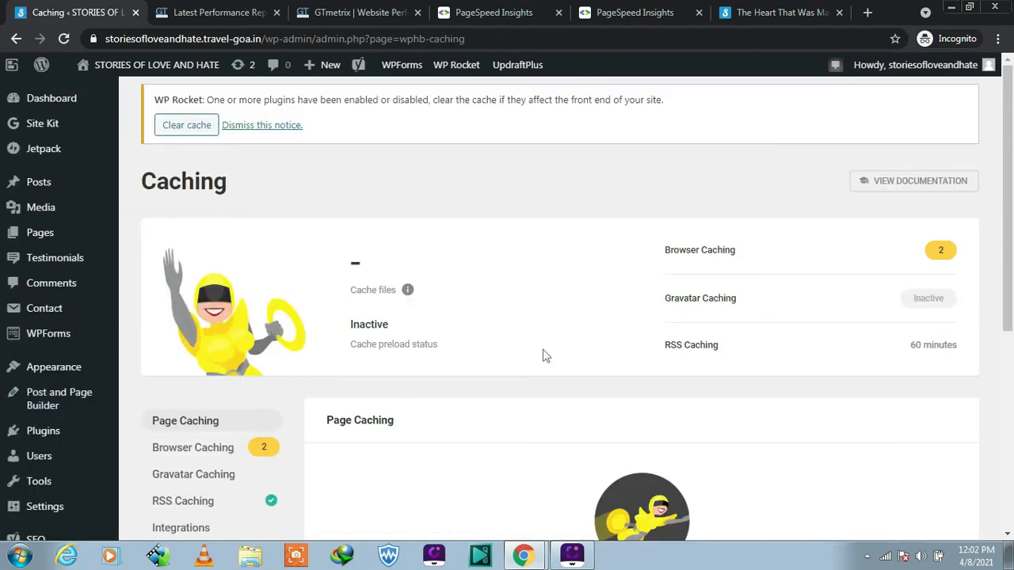
pyautogui.scroll(-4, 545, 353)
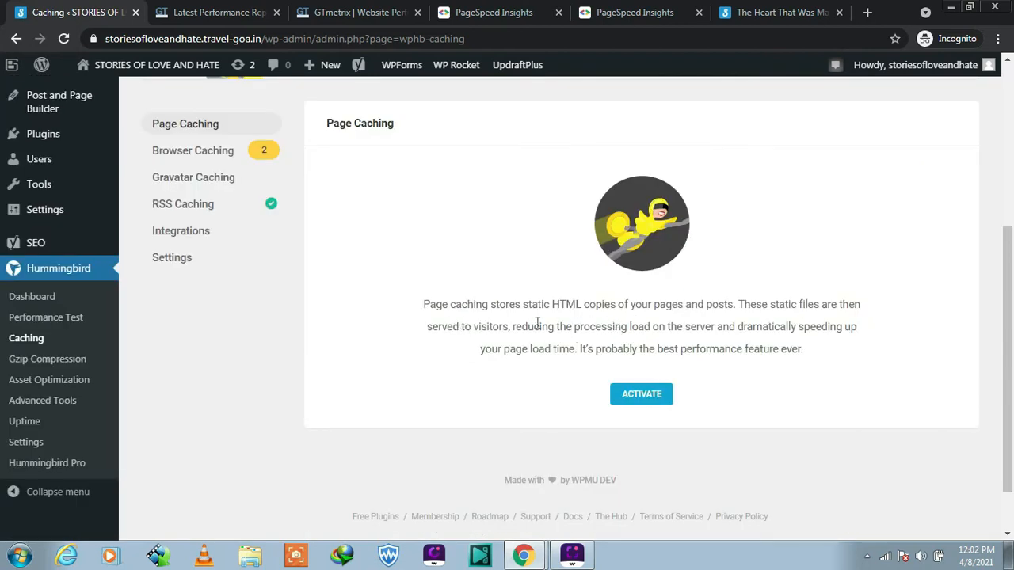
pyautogui.click(644, 395)
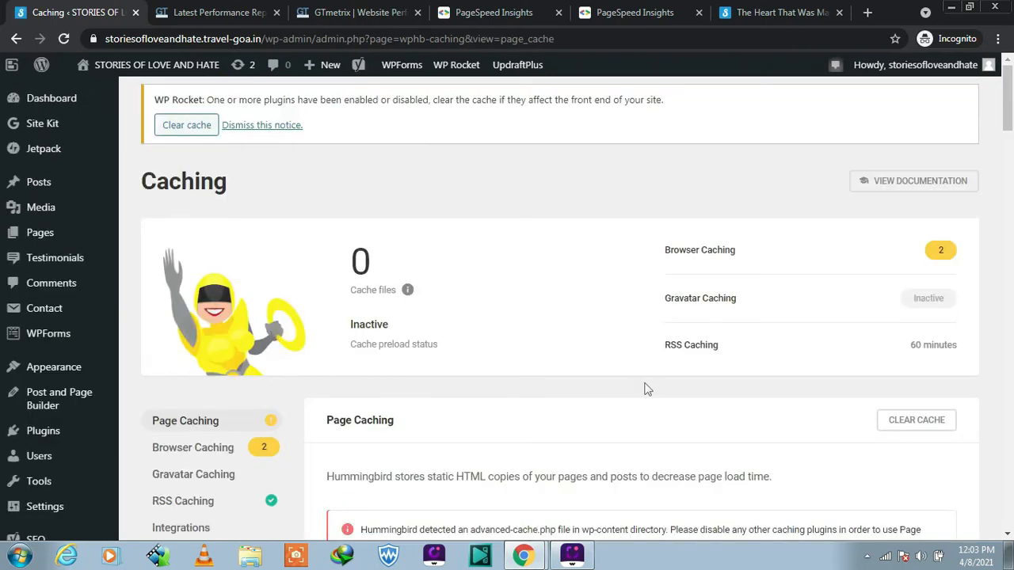
# - Enable preload caching for the homepage and for any page or post that is updated or has its cache cleared
pyautogui.scroll(-3, 642, 389)
pyautogui.scroll(-5, 735, 312)
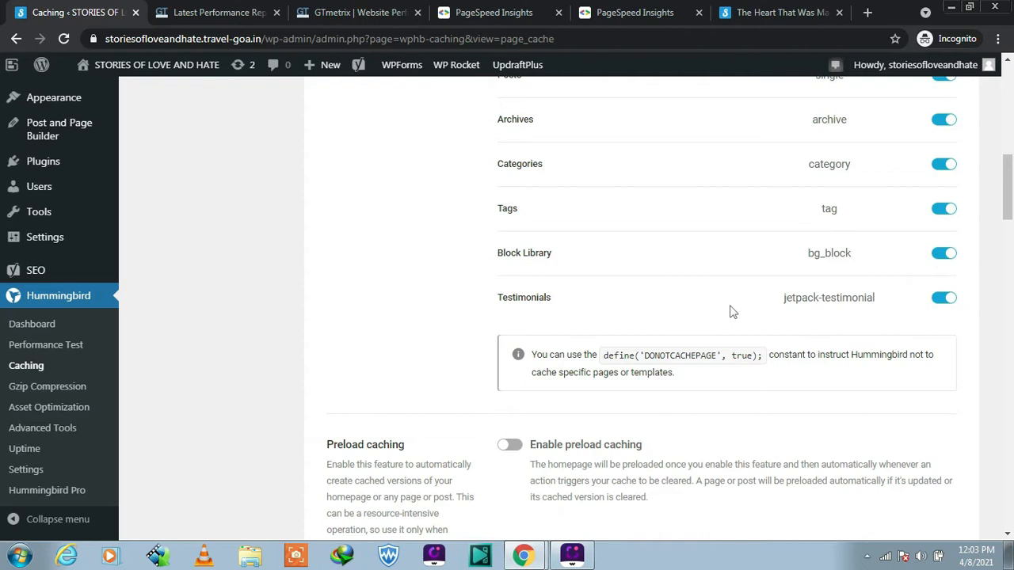
pyautogui.scroll(-2, 733, 312)
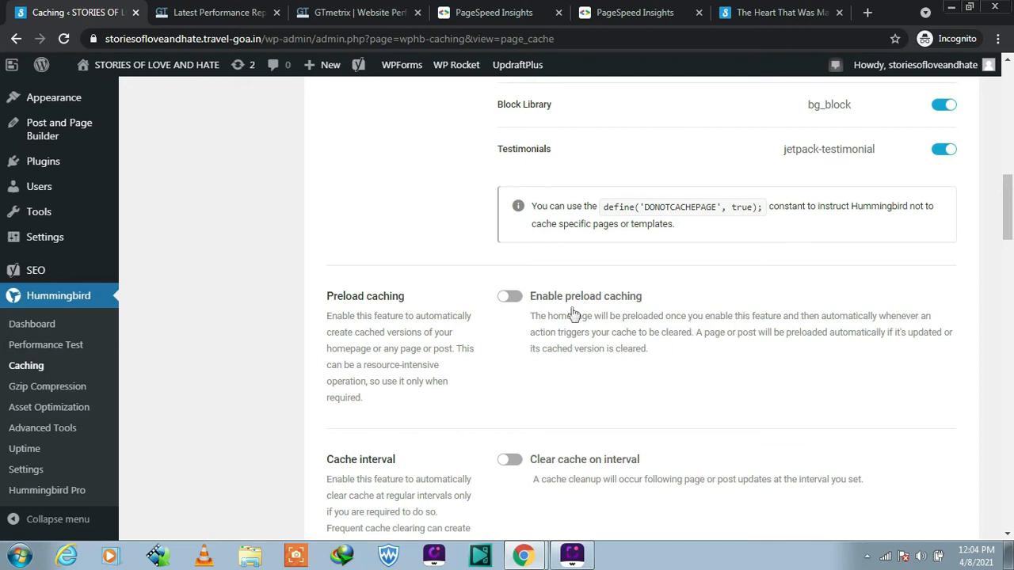
pyautogui.click(520, 299)
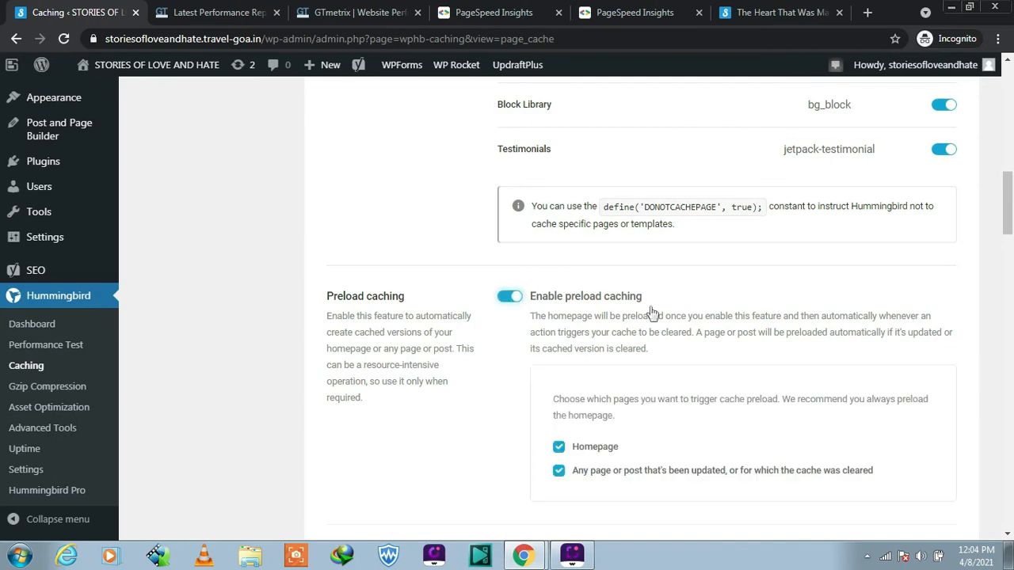
pyautogui.scroll(-1, 666, 317)
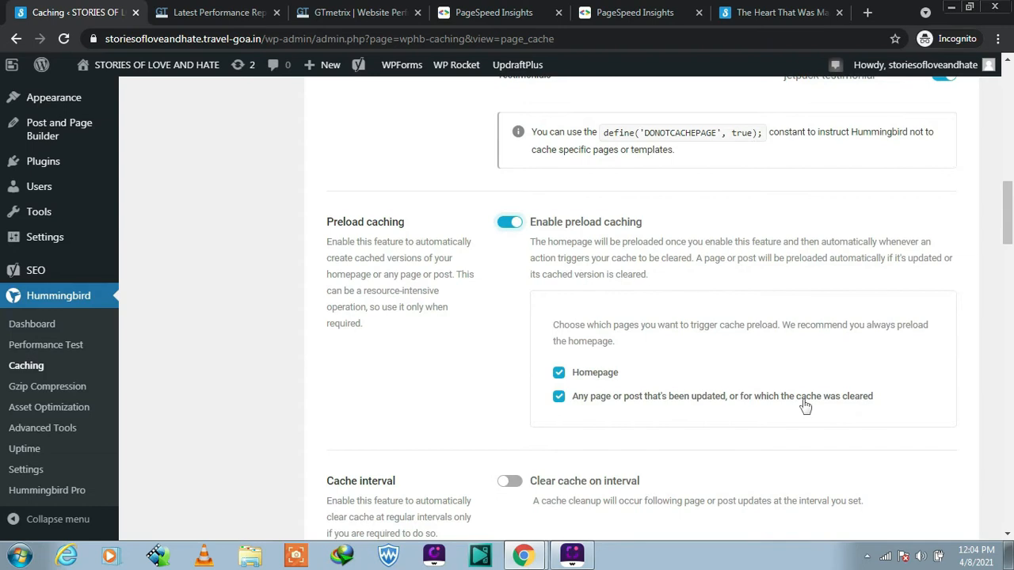
# - Turn on clearing the page cache at a 30-day interval
pyautogui.scroll(-2, 805, 406)
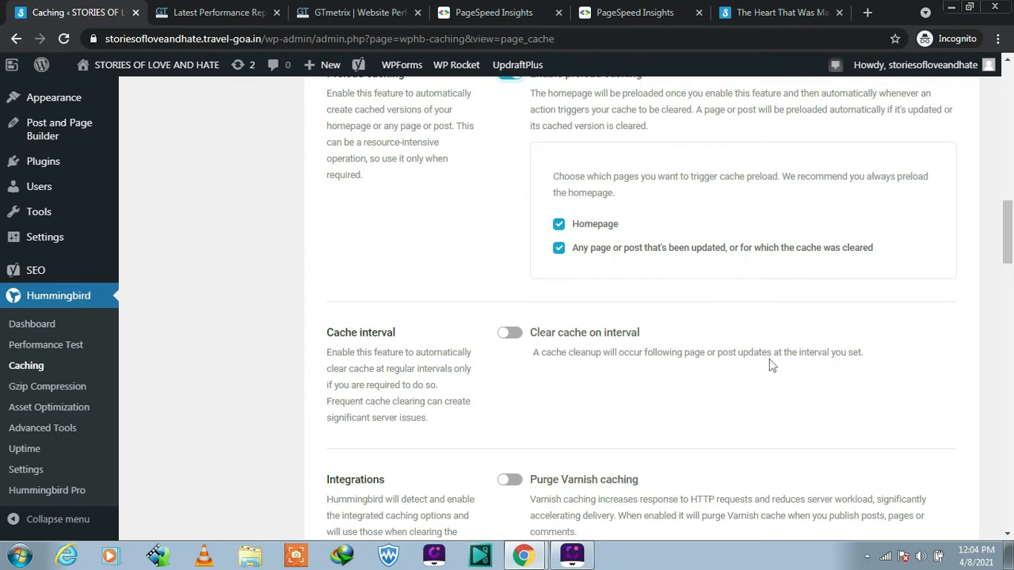
pyautogui.click(517, 336)
pyautogui.scroll(-1, 650, 310)
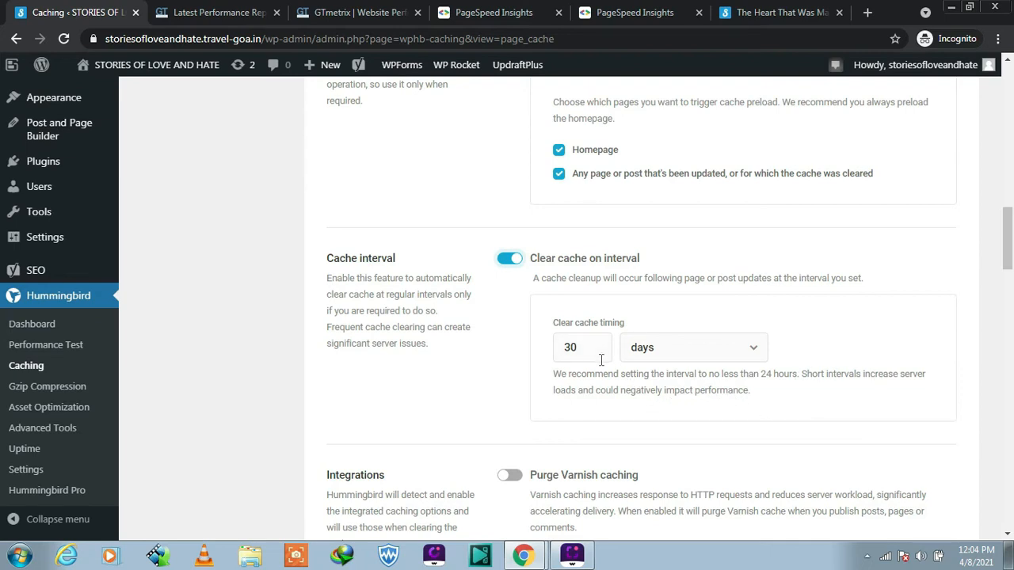
# - Enable both page caching integrations, Purge Varnish caching and Purge OpCache
pyautogui.scroll(-2, 606, 369)
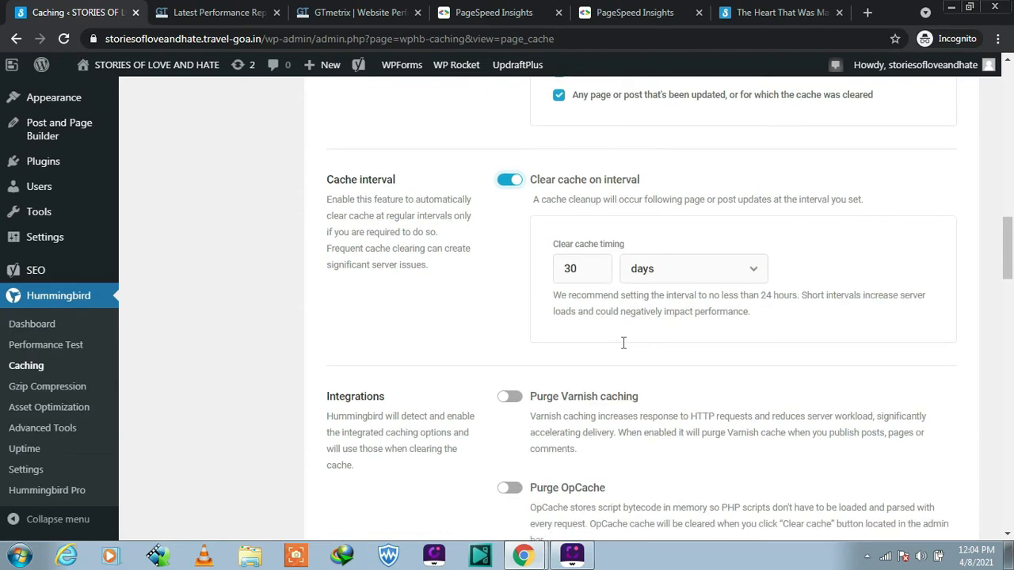
pyautogui.scroll(-1, 722, 341)
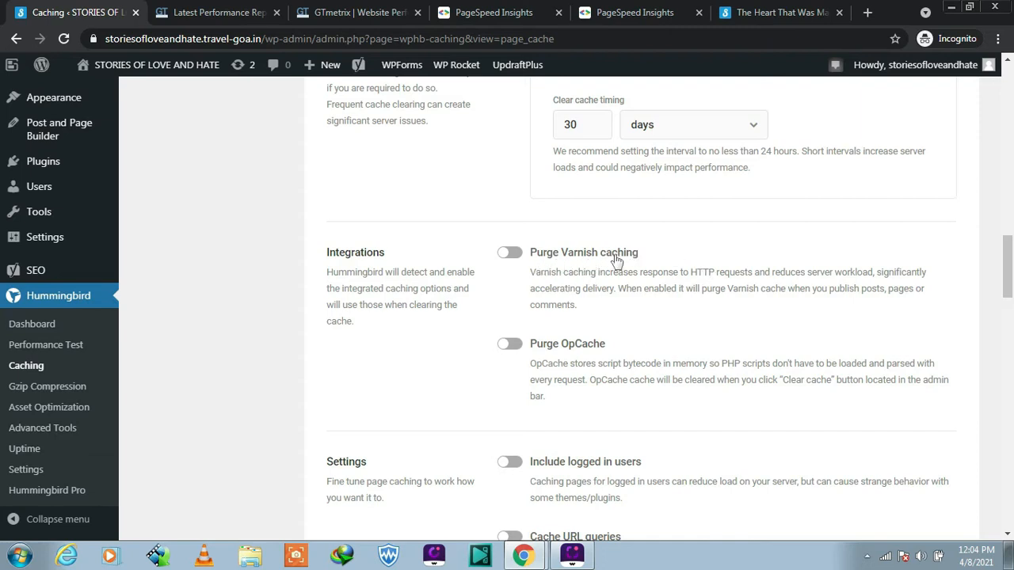
pyautogui.scroll(1, 724, 342)
pyautogui.scroll(-1, 724, 340)
pyautogui.click(522, 255)
pyautogui.scroll(-2, 585, 295)
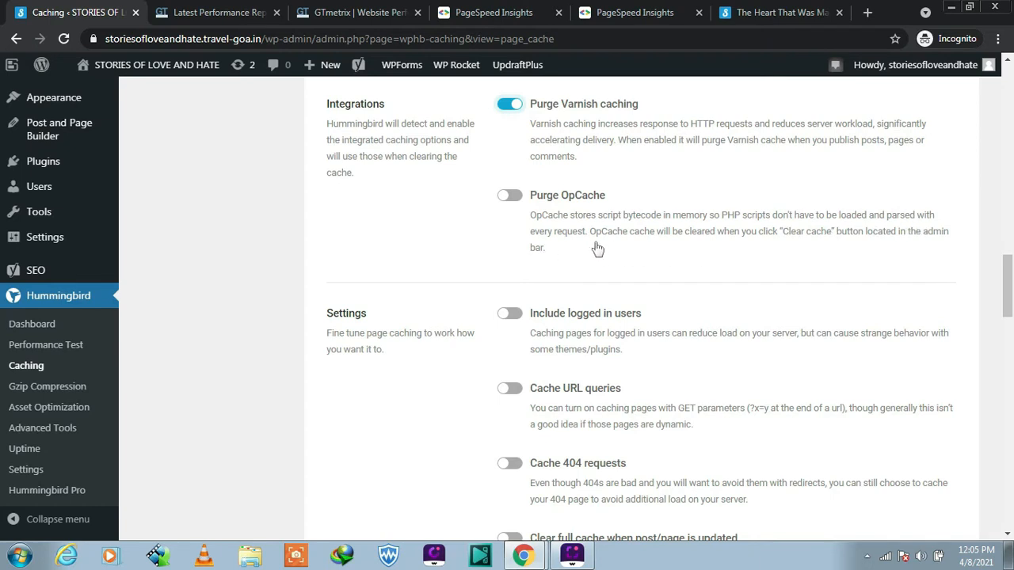
pyautogui.click(523, 198)
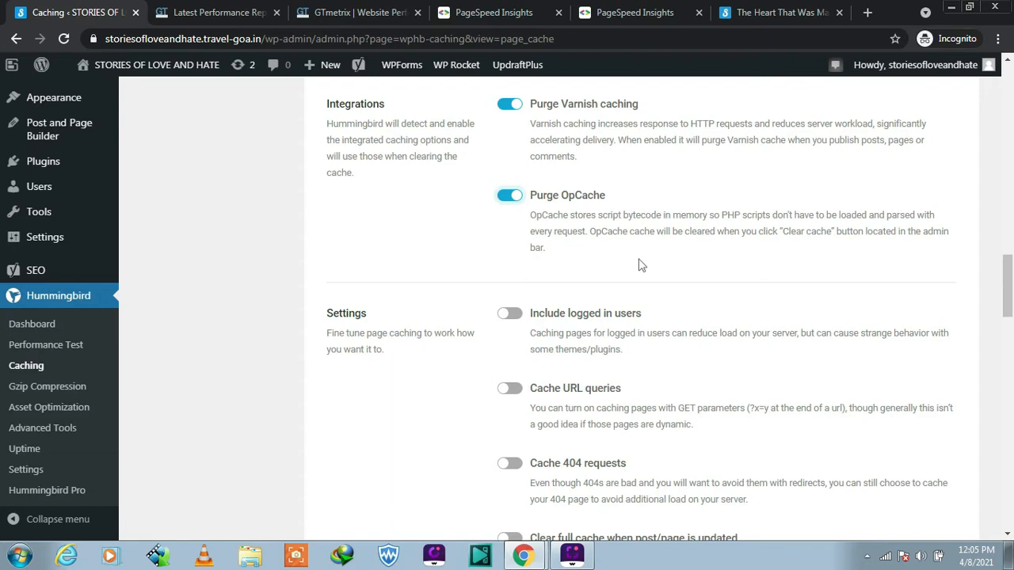
# - In the page caching settings, enable Cache 404 requests, Clear full cache when post/page is updated, and the debug log
pyautogui.scroll(-2, 638, 266)
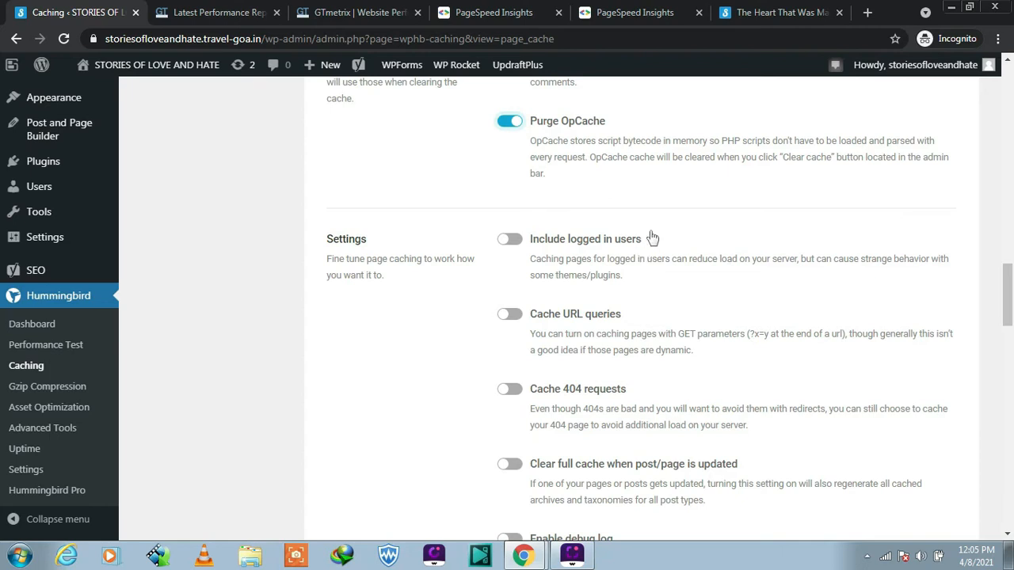
pyautogui.scroll(-2, 649, 241)
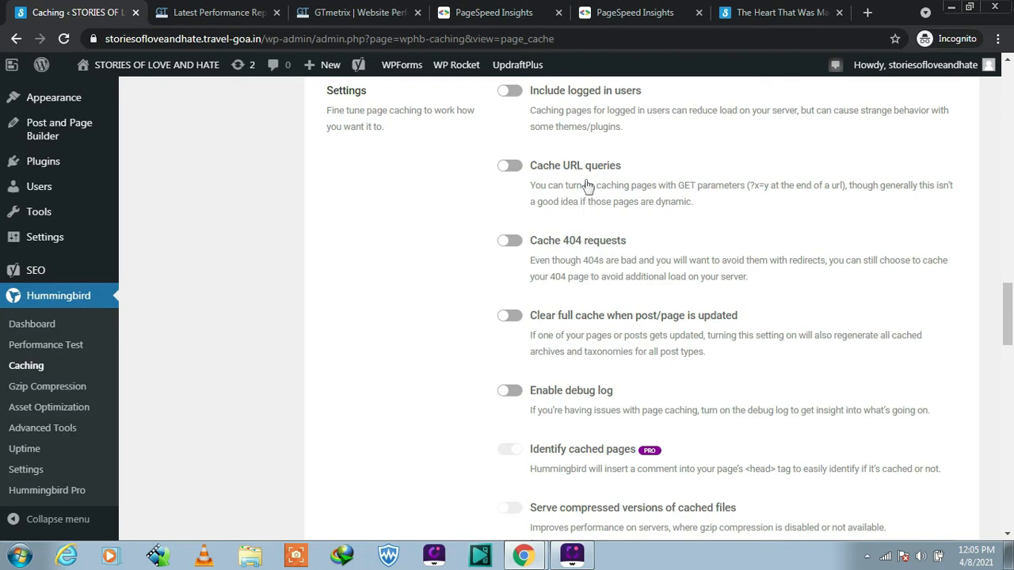
pyautogui.scroll(-2, 618, 194)
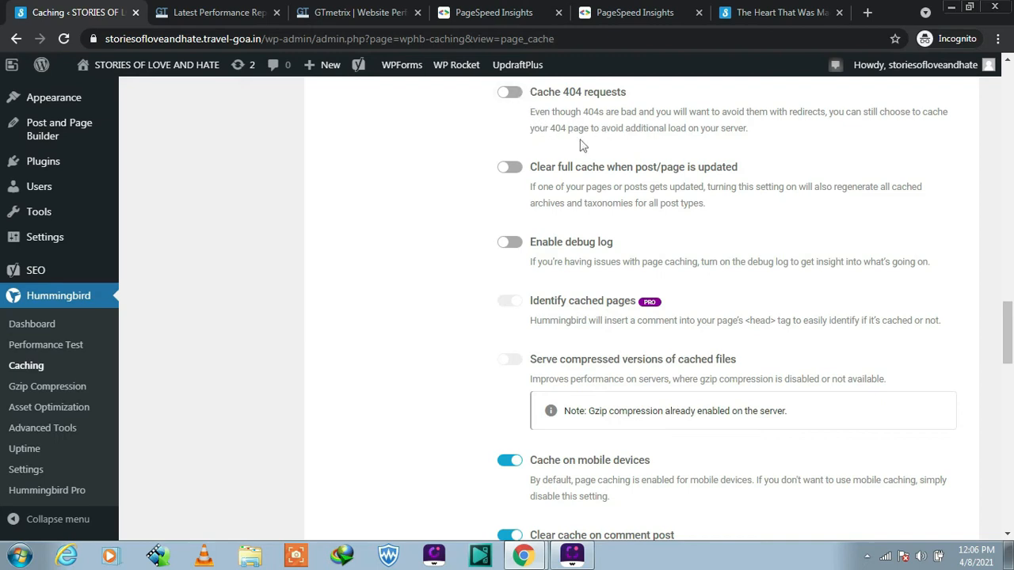
pyautogui.click(517, 94)
pyautogui.scroll(-1, 679, 203)
pyautogui.scroll(1, 677, 198)
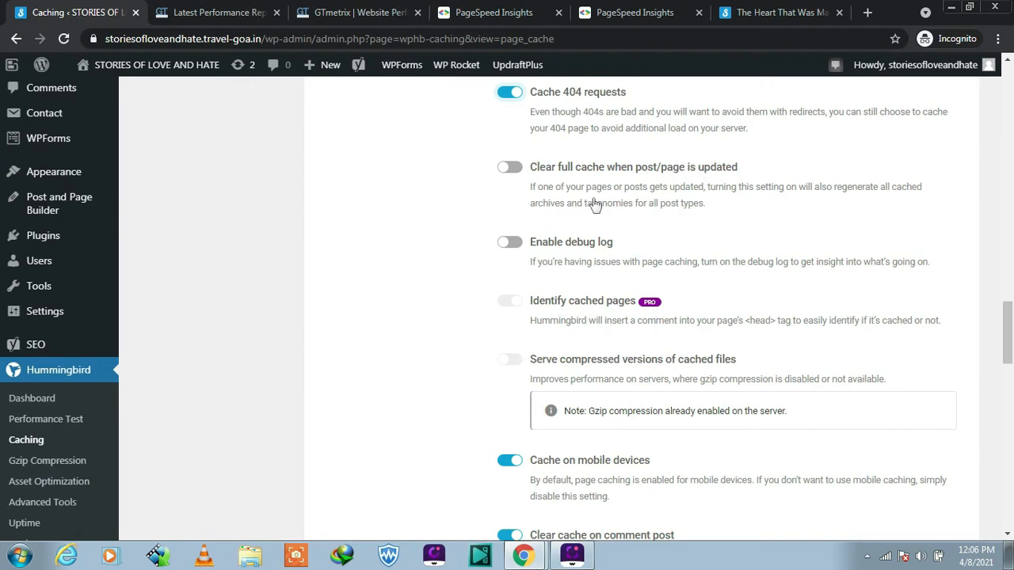
pyautogui.click(513, 168)
pyautogui.scroll(-1, 697, 208)
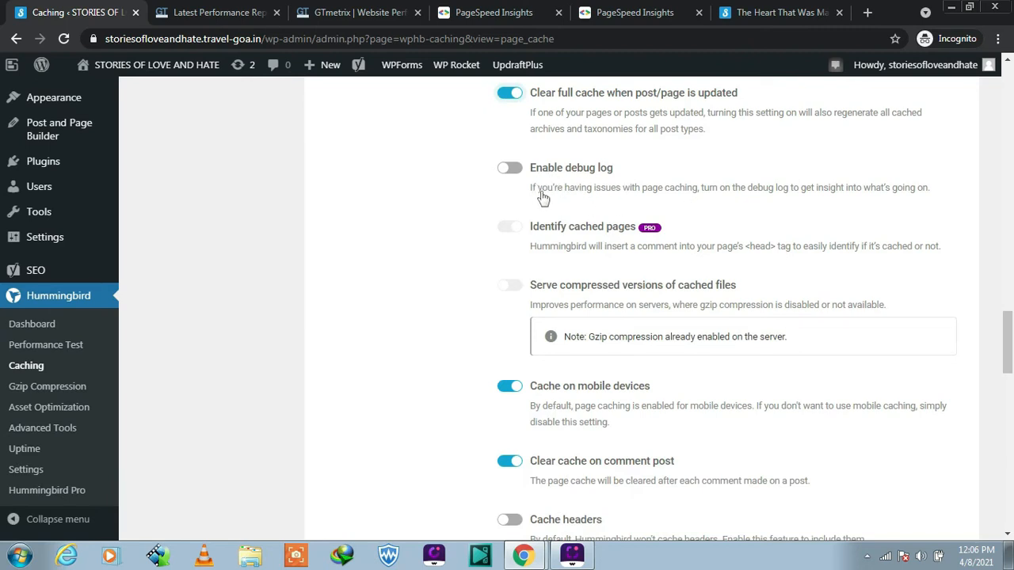
pyautogui.click(515, 169)
# - Review the remaining page caching options, including the Gzip compression note, cache headers, and the URL and cookie exclusions
pyautogui.scroll(-1, 760, 214)
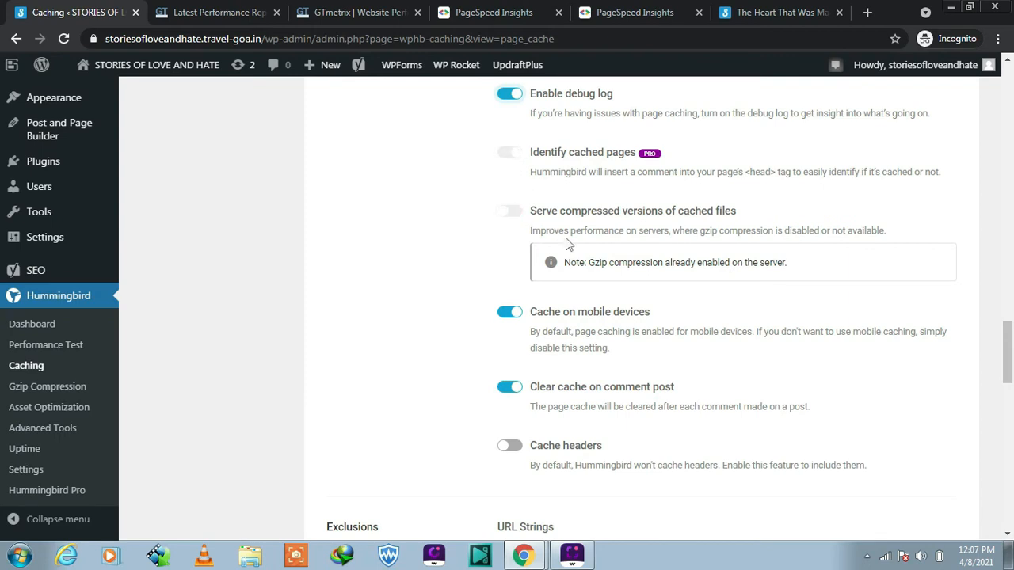
pyautogui.moveTo(565, 262); pyautogui.dragTo(791, 269)
pyautogui.scroll(-3, 710, 308)
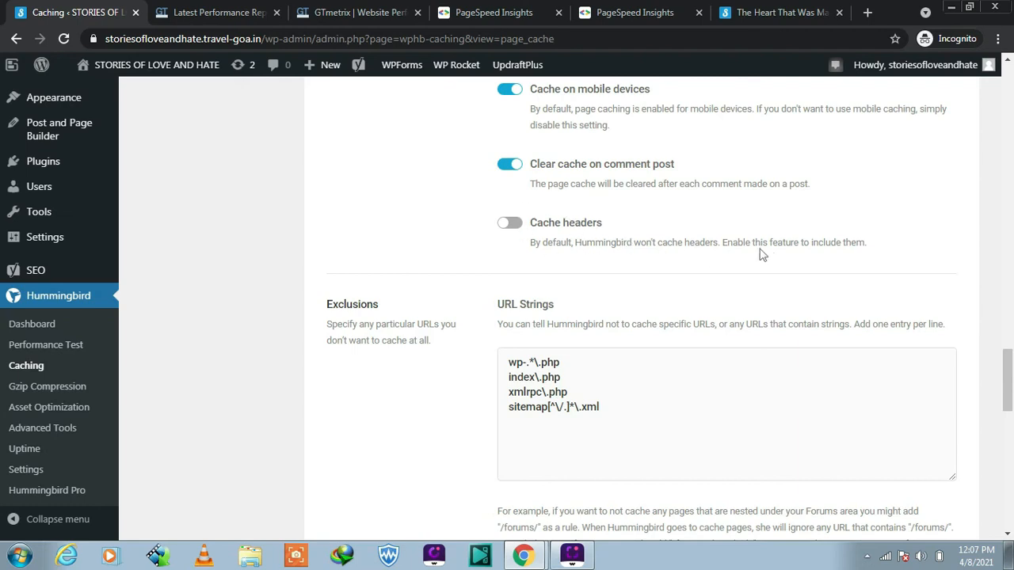
pyautogui.scroll(-5, 711, 256)
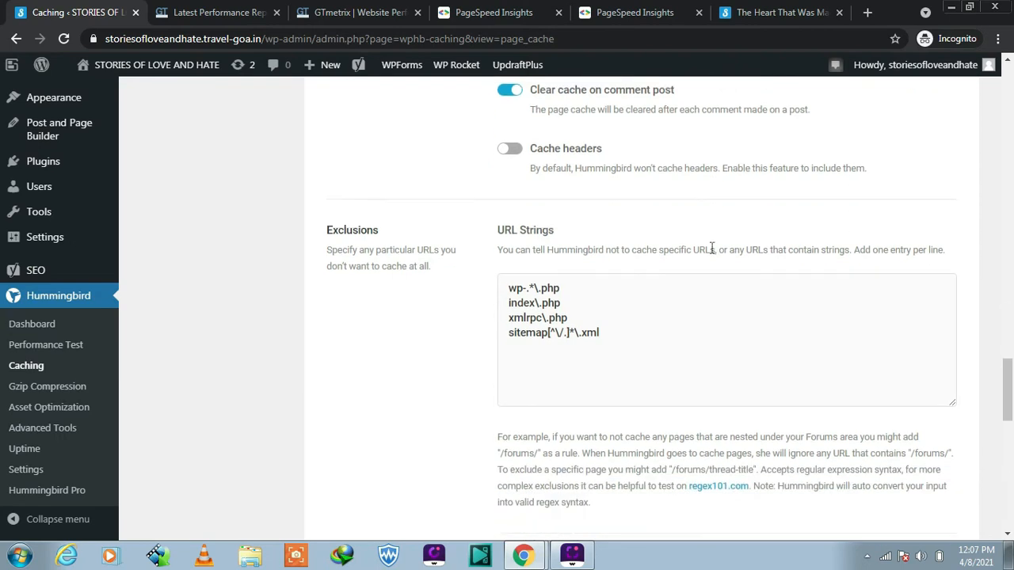
pyautogui.scroll(-5, 701, 248)
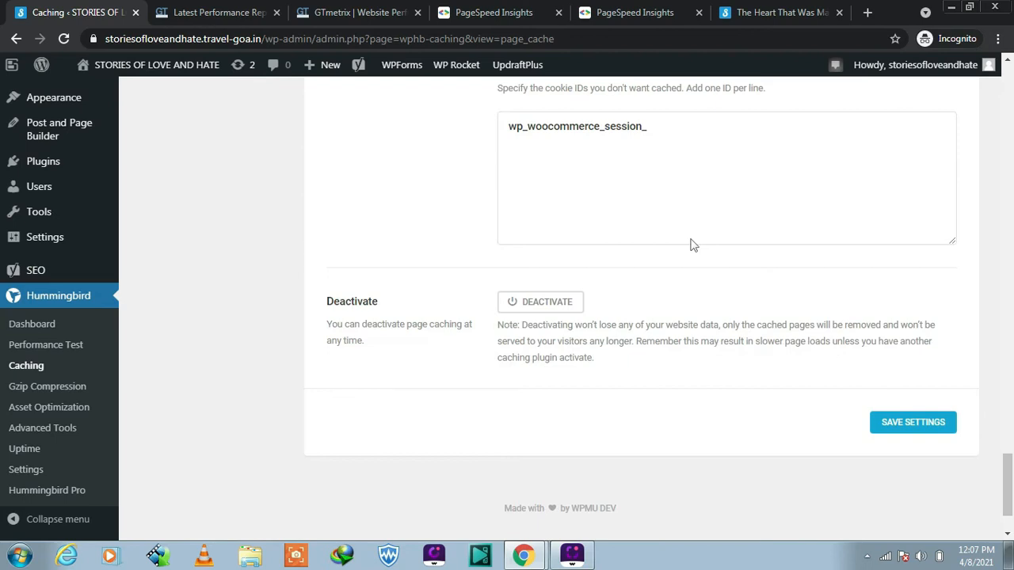
# - Save the page caching settings
pyautogui.scroll(-1, 691, 245)
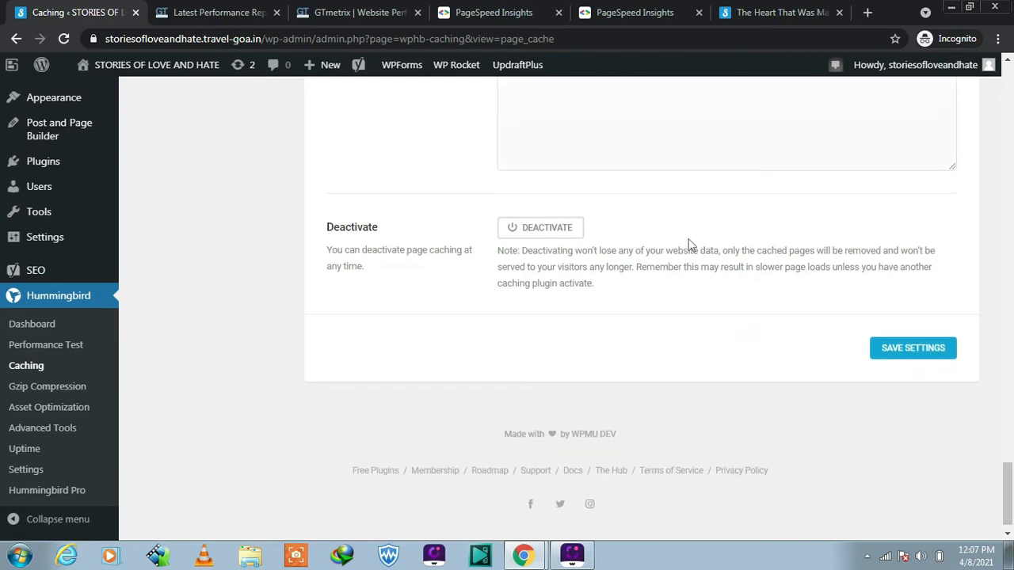
pyautogui.click(923, 353)
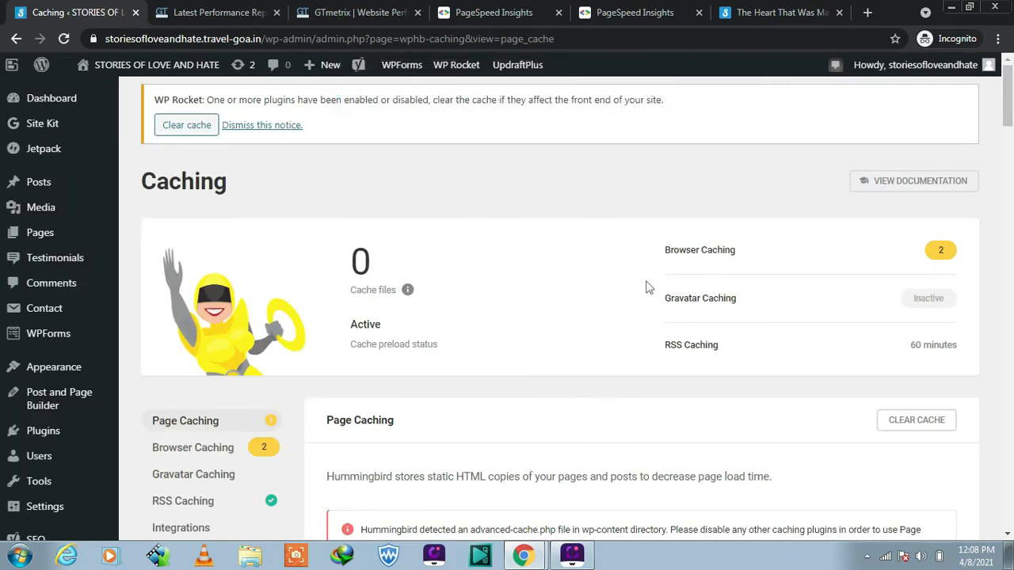
# - Activate automatic browser caching for the Apache/LiteSpeed server, keeping the expiry time at 1 year for all file types
pyautogui.scroll(-2, 645, 285)
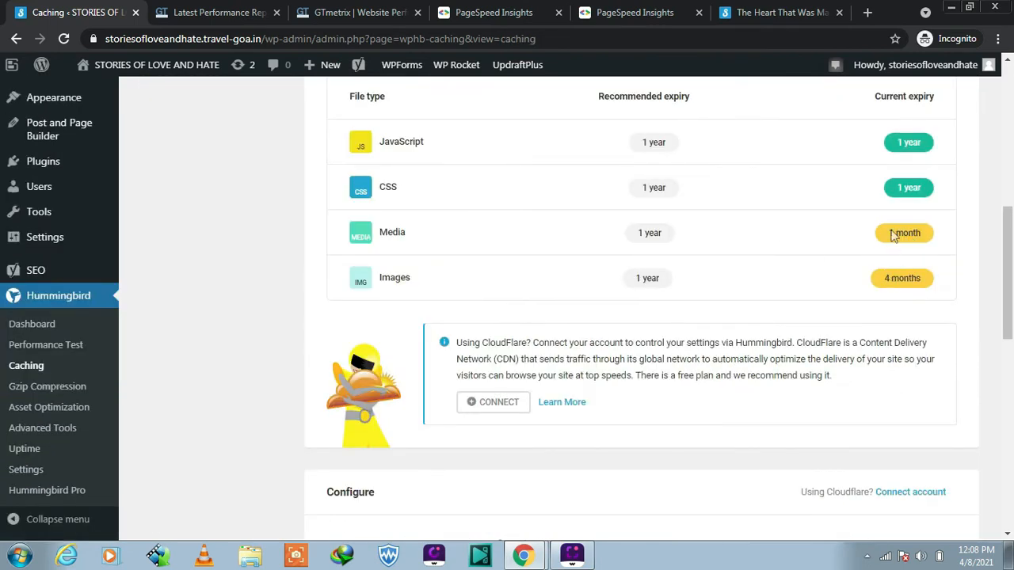
pyautogui.moveTo(652, 289)
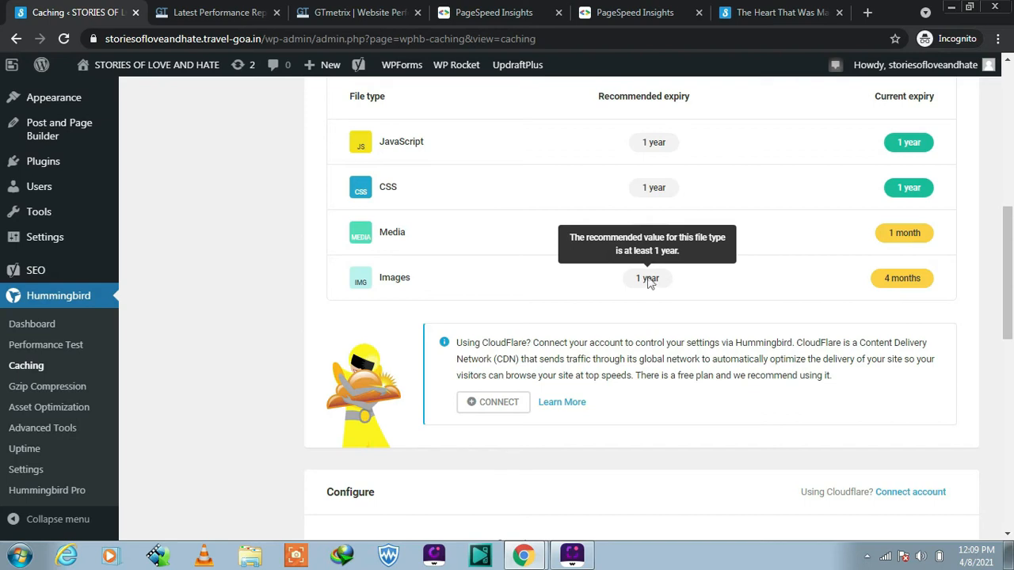
pyautogui.scroll(-1, 650, 281)
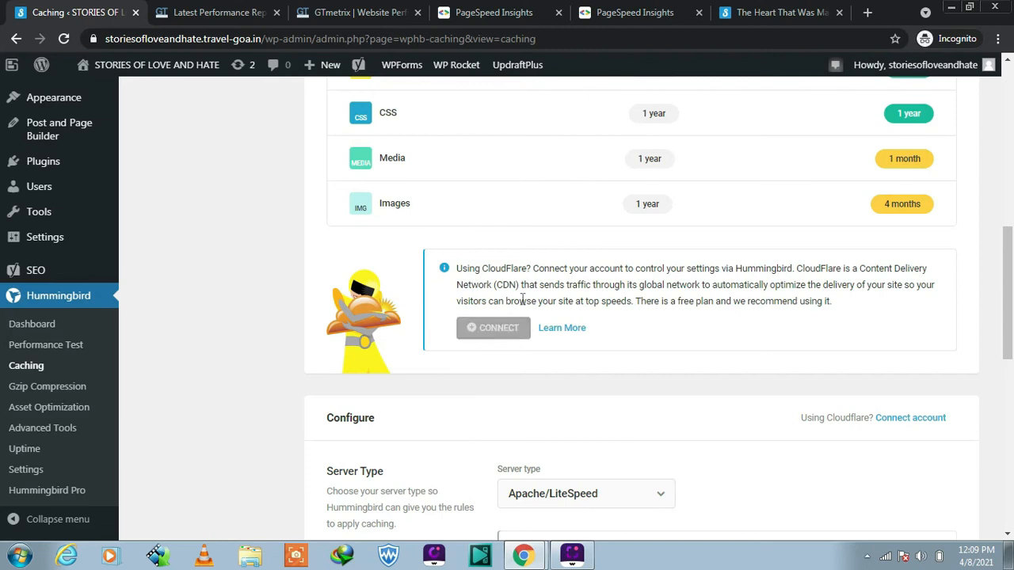
pyautogui.scroll(-4, 523, 300)
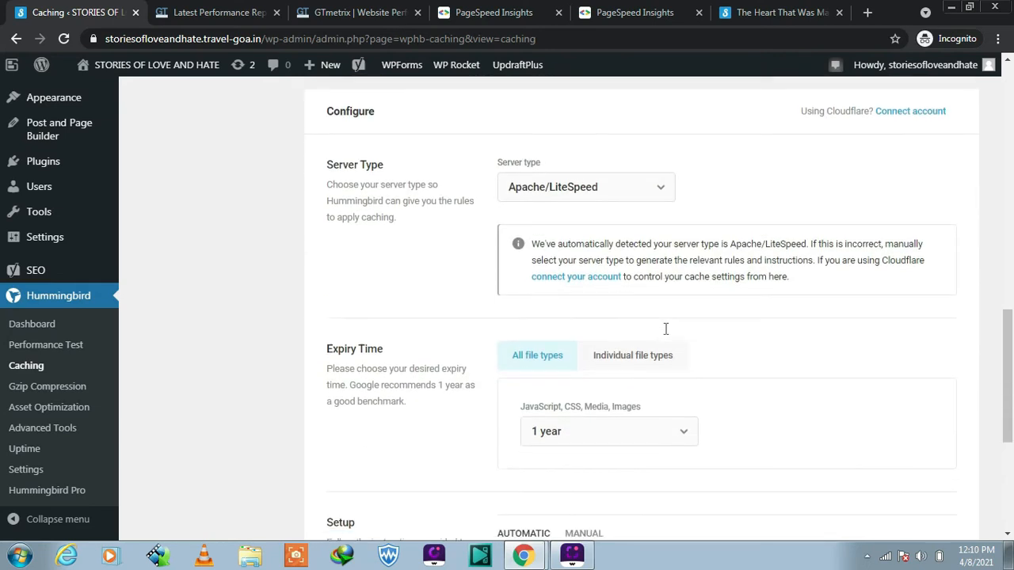
pyautogui.scroll(-2, 666, 327)
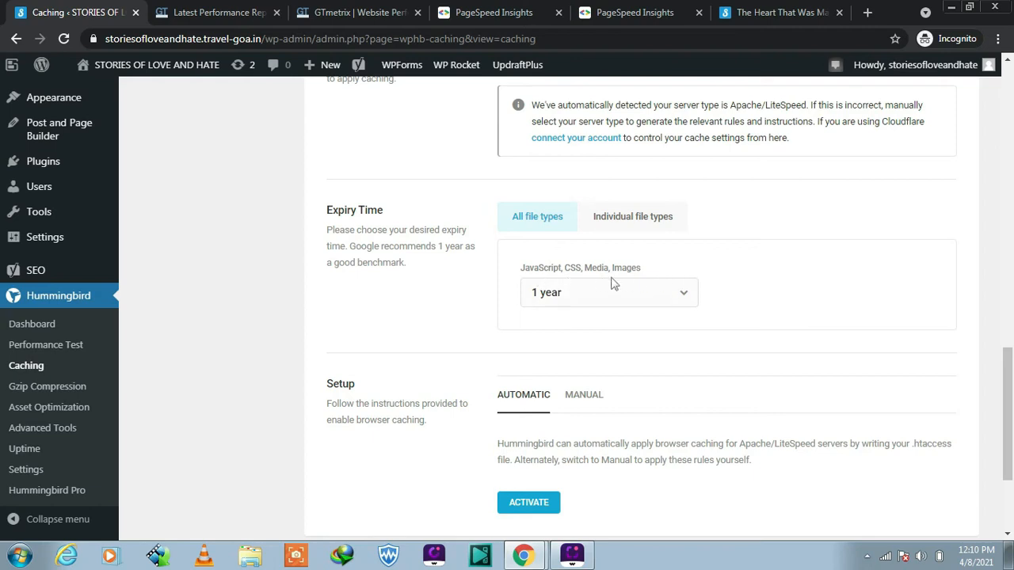
pyautogui.click(686, 298)
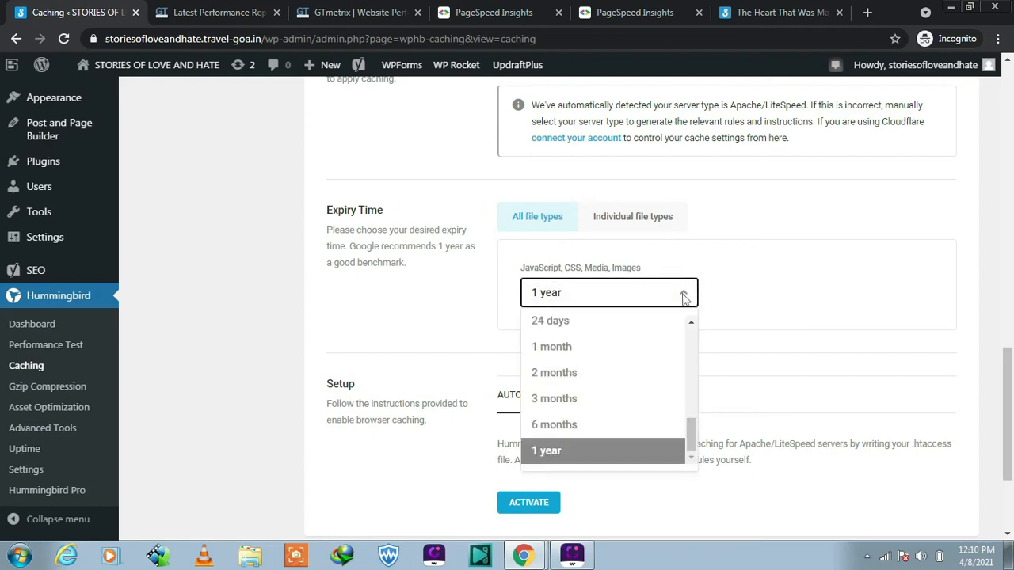
pyautogui.click(751, 298)
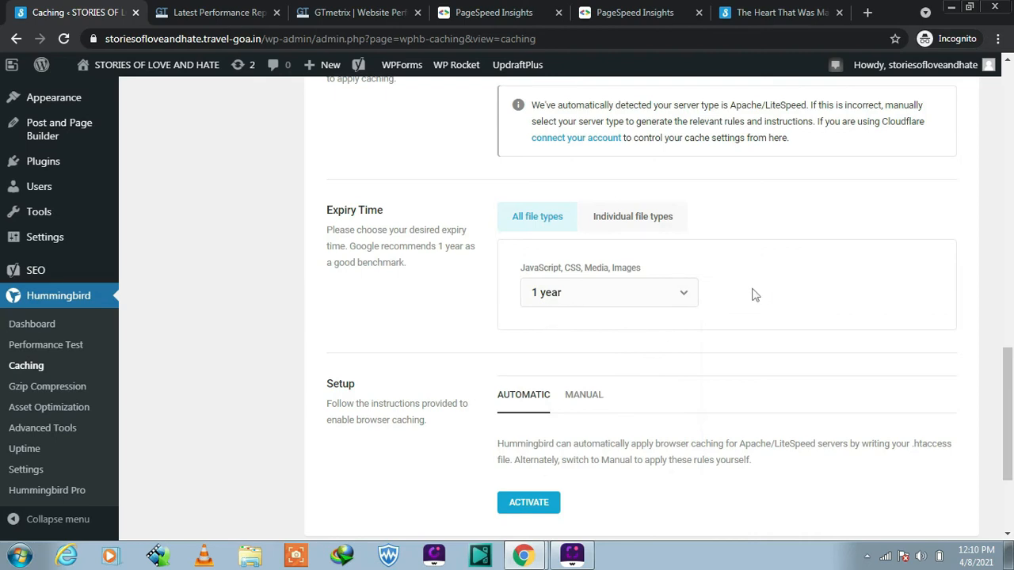
pyautogui.scroll(-1, 529, 434)
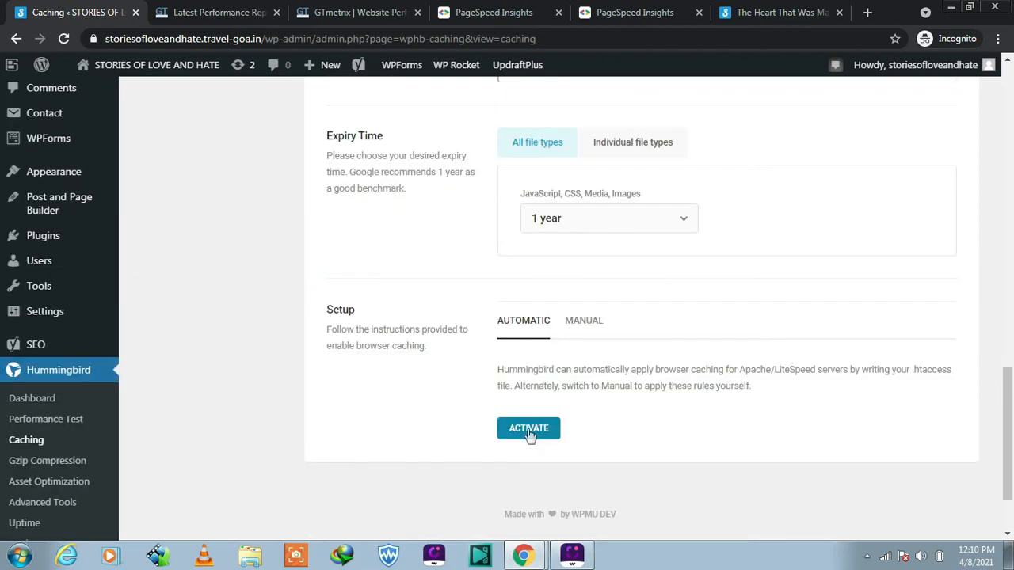
pyautogui.click(527, 432)
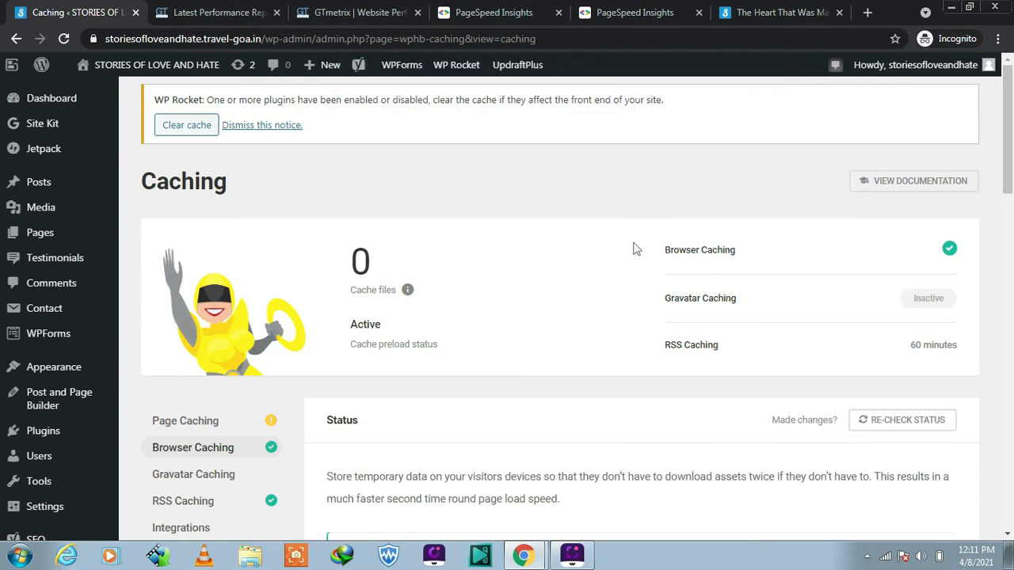
# - Check the current browser caching expiry of each file type and read the Gravatar Caching description
pyautogui.scroll(-5, 630, 242)
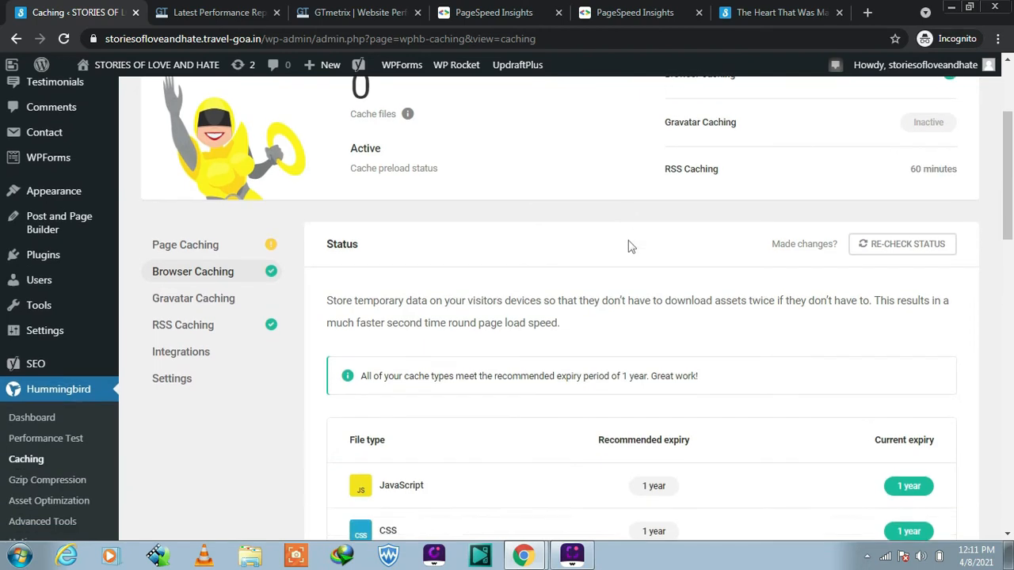
pyautogui.scroll(-2, 628, 242)
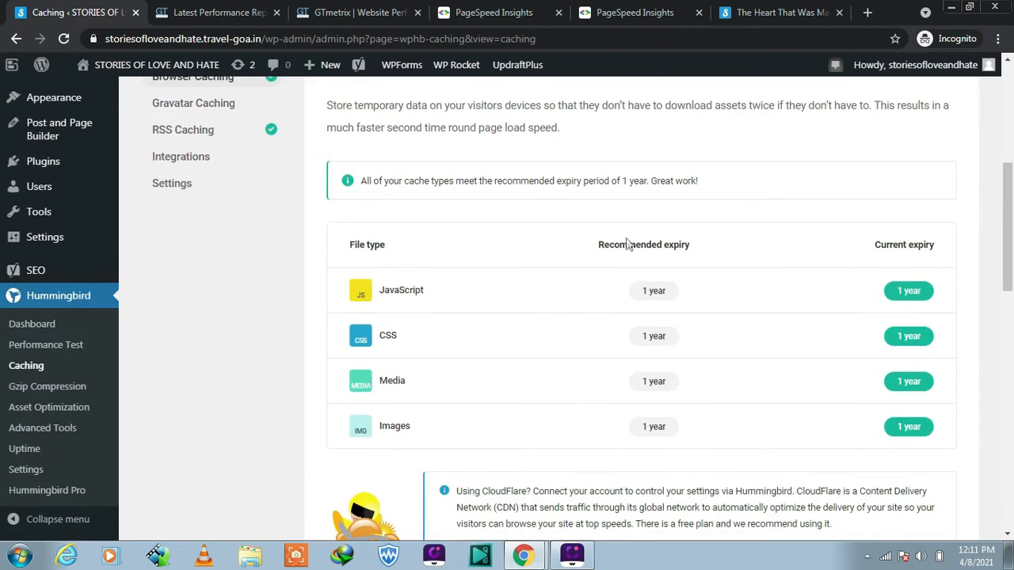
pyautogui.scroll(-1, 626, 244)
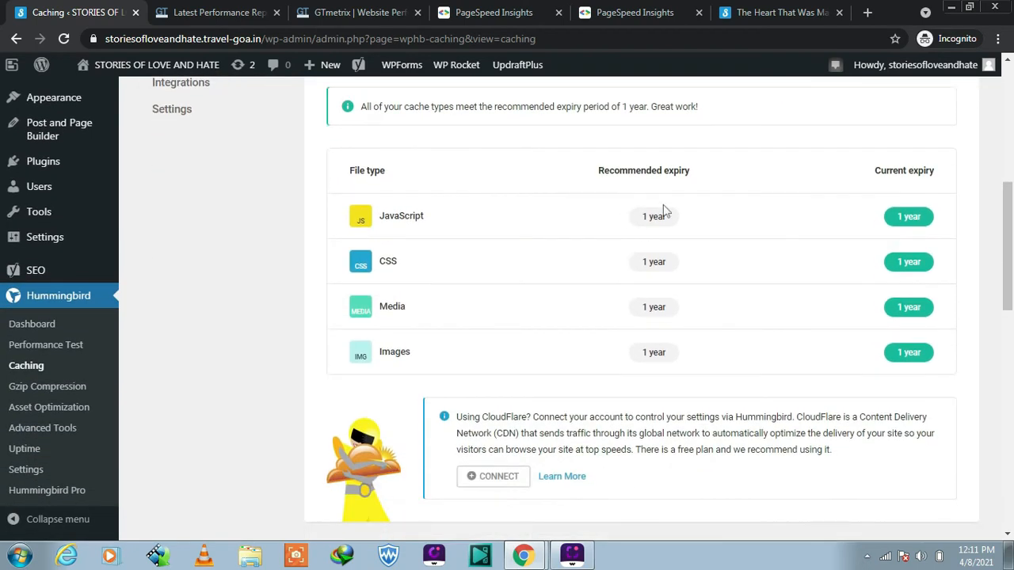
pyautogui.moveTo(650, 228)
pyautogui.scroll(3, 166, 345)
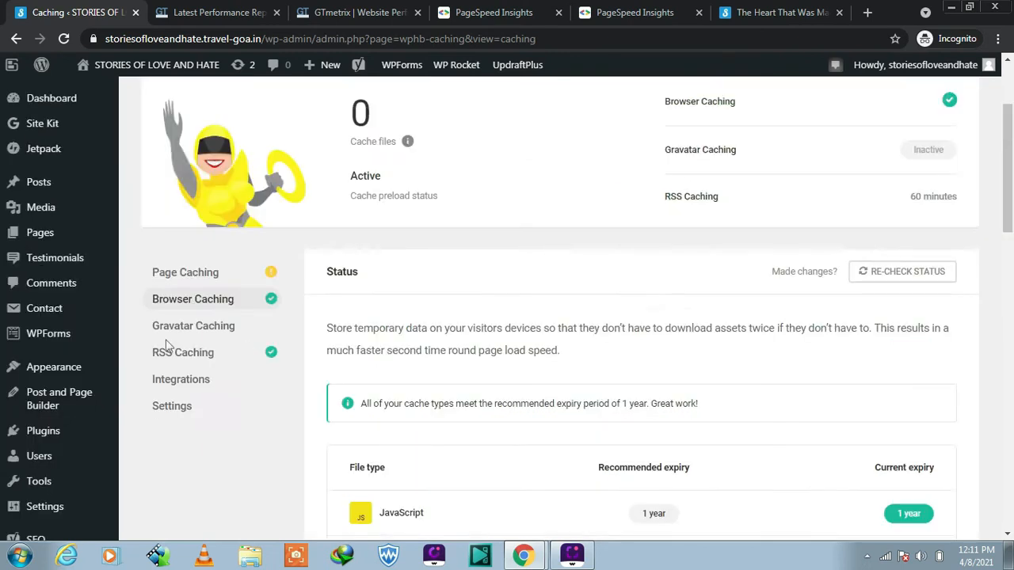
pyautogui.click(194, 332)
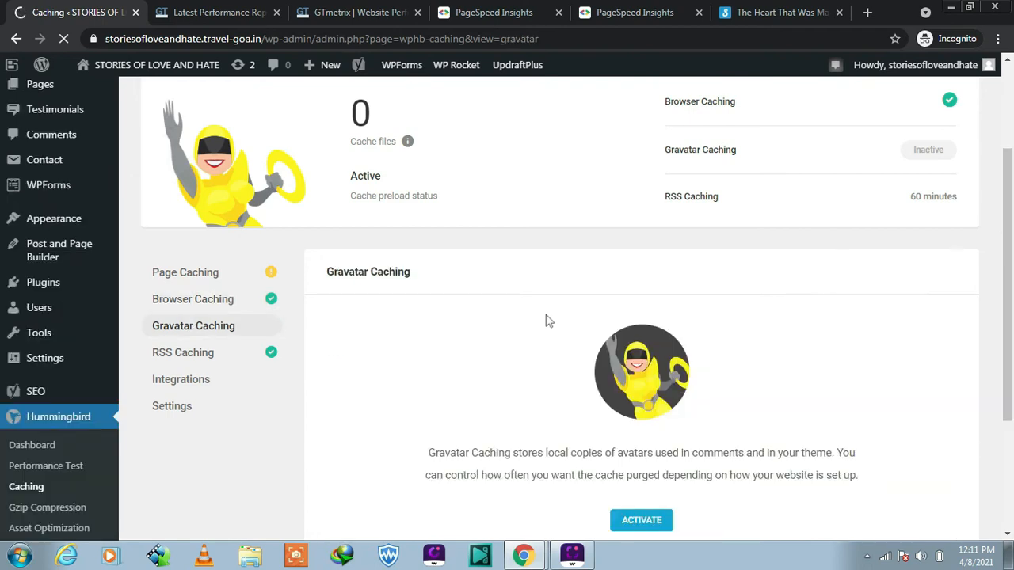
pyautogui.scroll(-2, 541, 310)
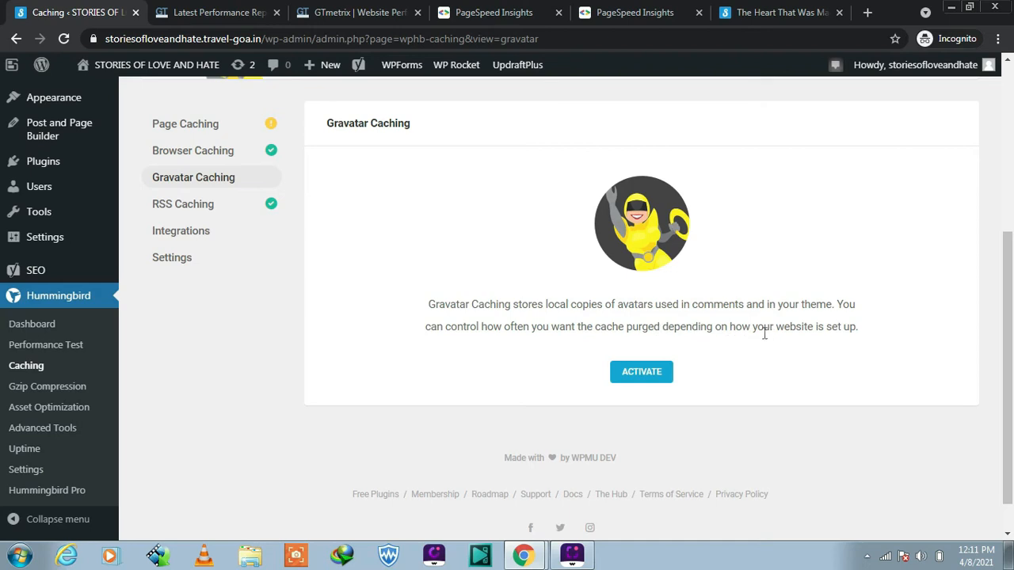
pyautogui.scroll(-1, 765, 333)
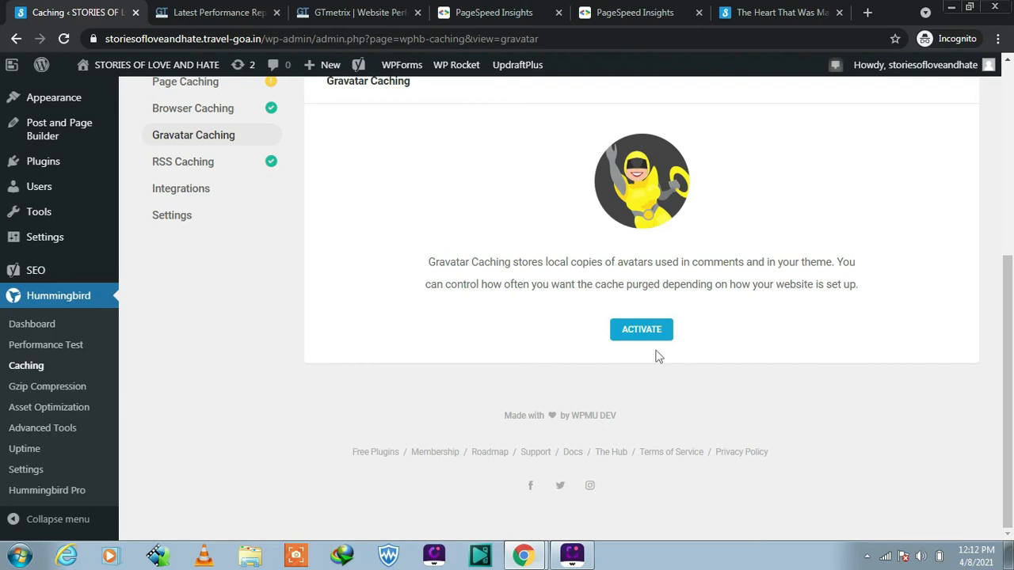
pyautogui.scroll(2, 656, 343)
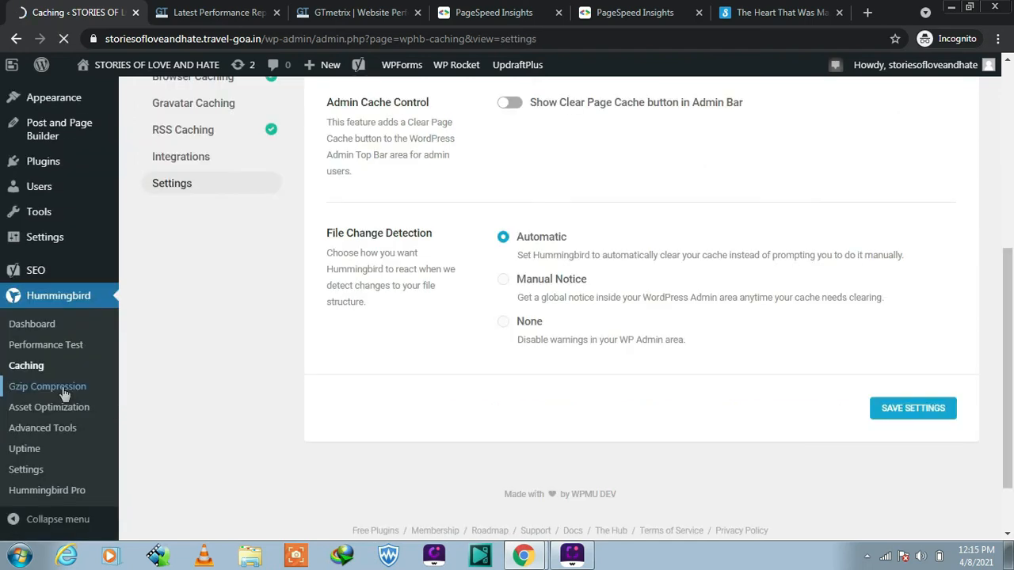
# - Open Hummingbird's Gzip Compression page and check the compression status of each file type
pyautogui.click(68, 388)
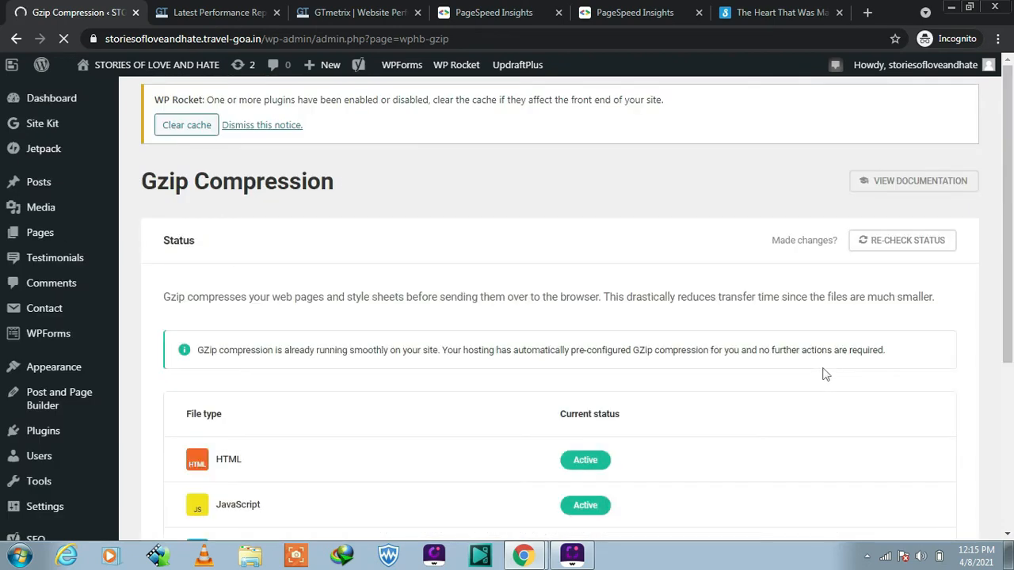
pyautogui.scroll(-2, 823, 374)
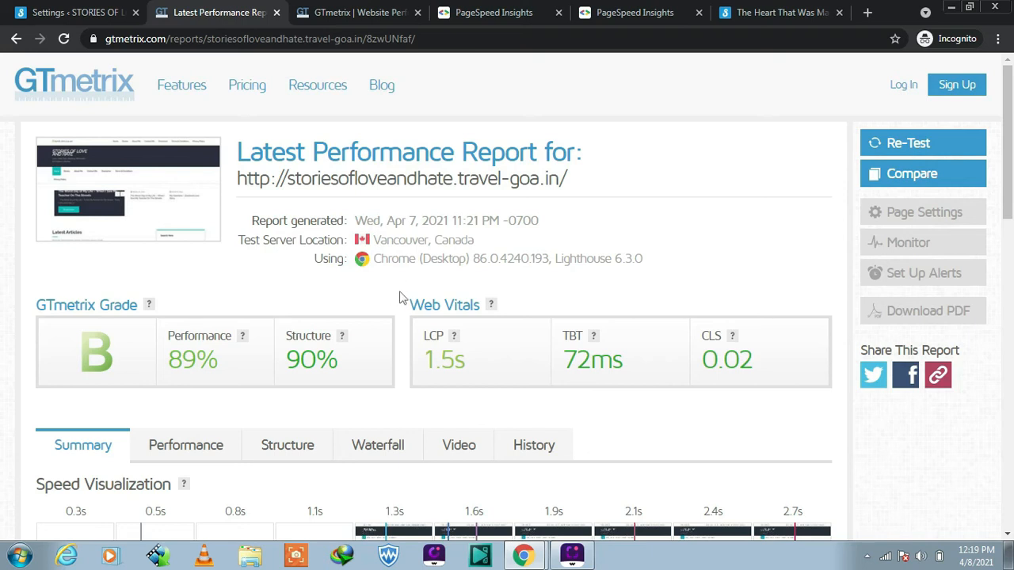
pyautogui.click(345, 14)
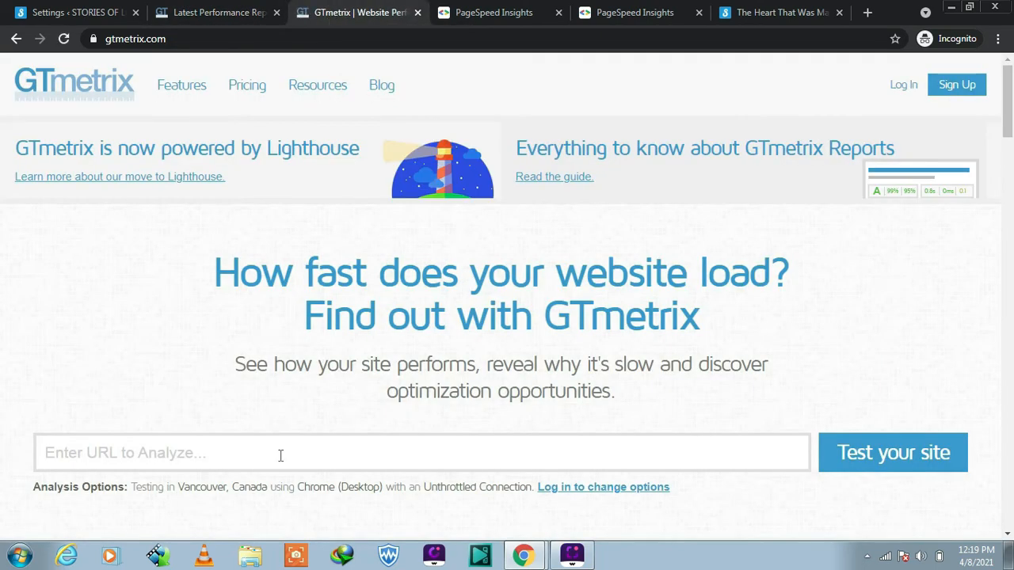
pyautogui.click(283, 455)
pyautogui.write('s')
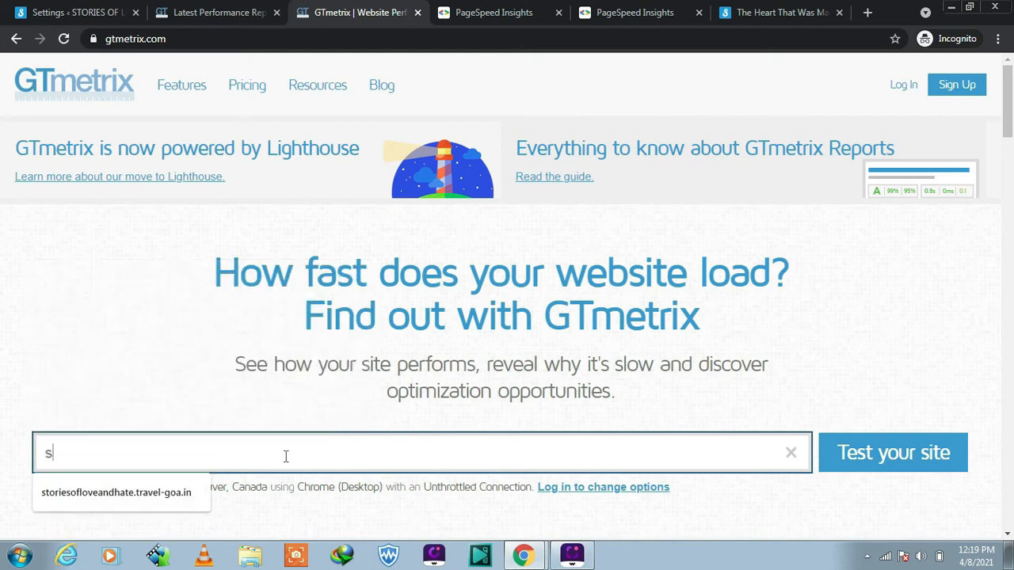
pyautogui.click(194, 492)
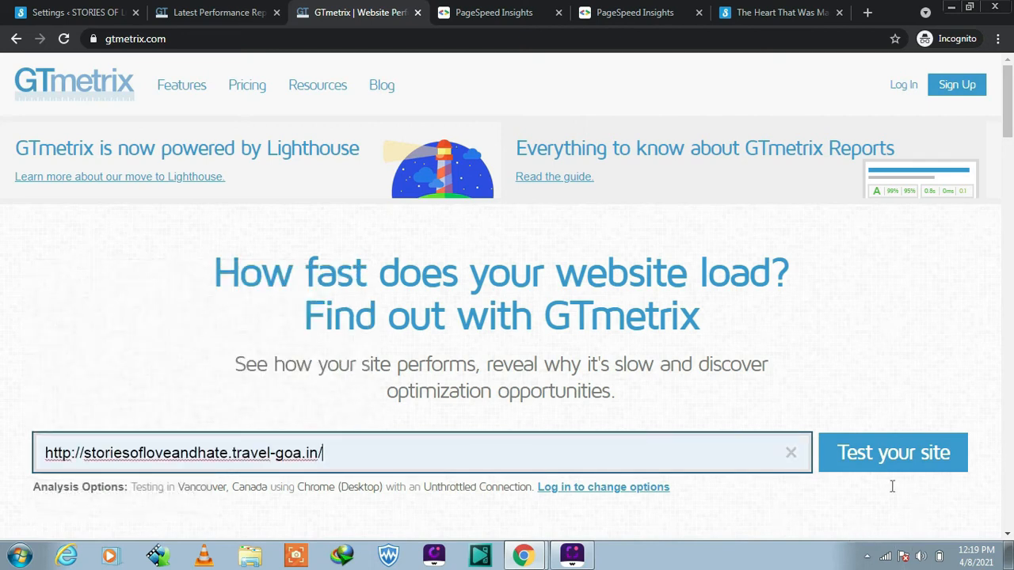
pyautogui.click(893, 453)
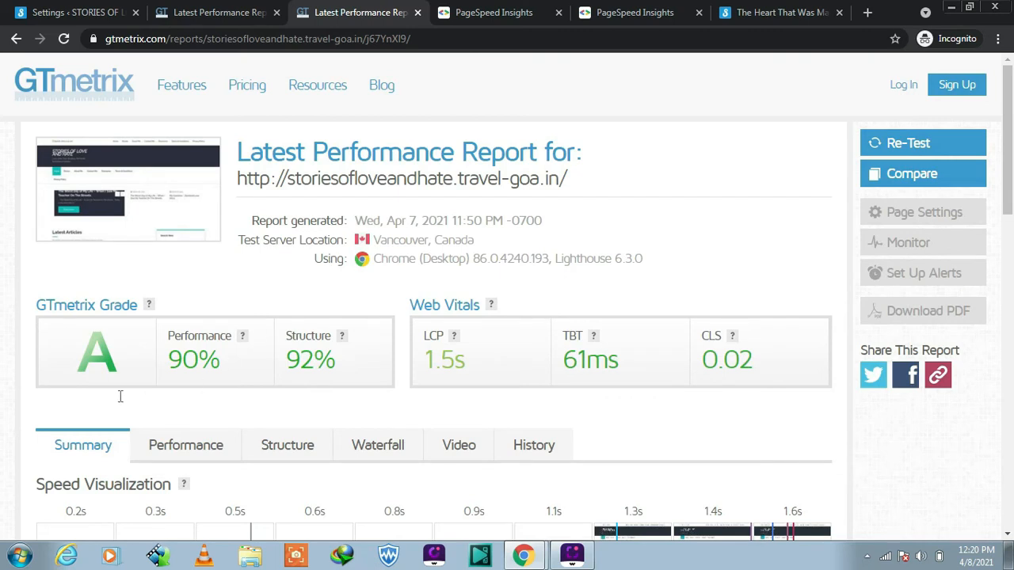
# - Compare the GTmetrix grade, performance and structure scores, and Web Vitals between the earlier and the new report
pyautogui.click(203, 14)
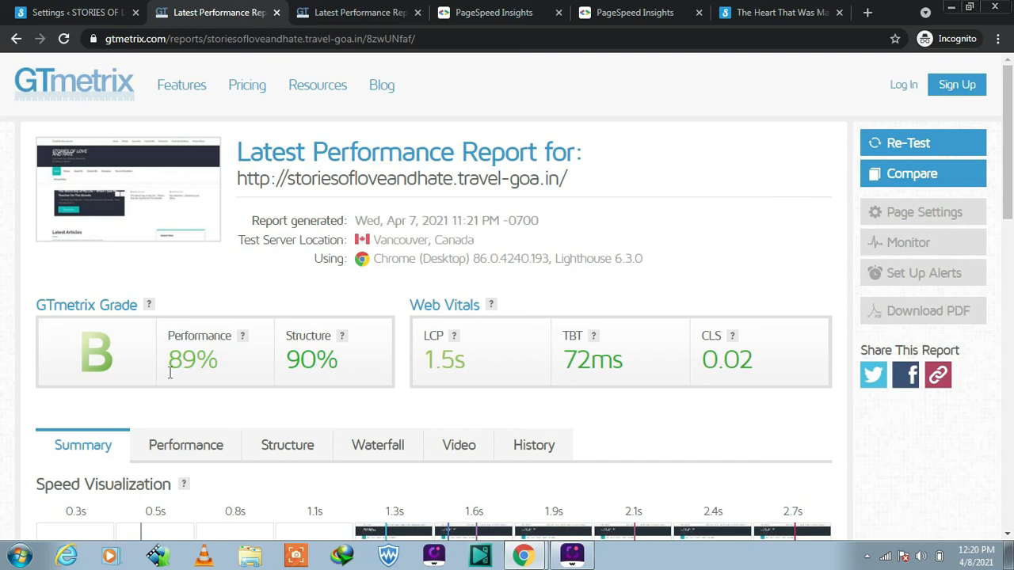
pyautogui.click(358, 15)
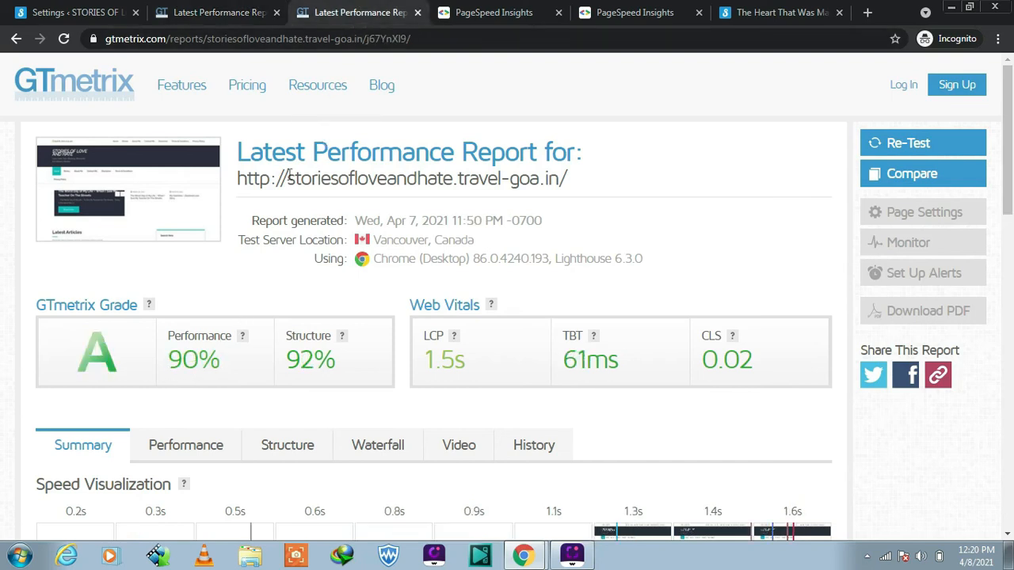
pyautogui.click(218, 15)
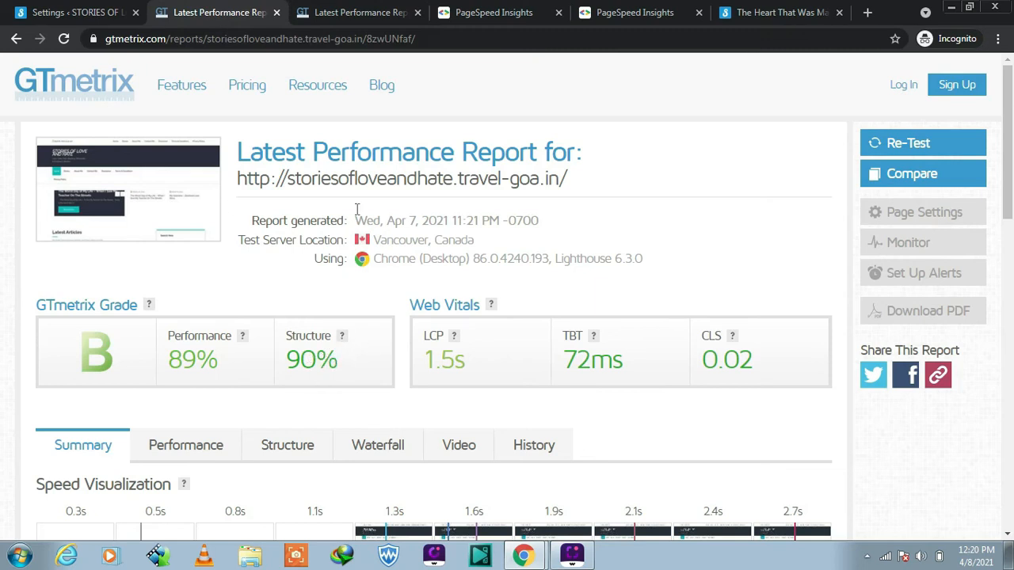
pyautogui.click(358, 12)
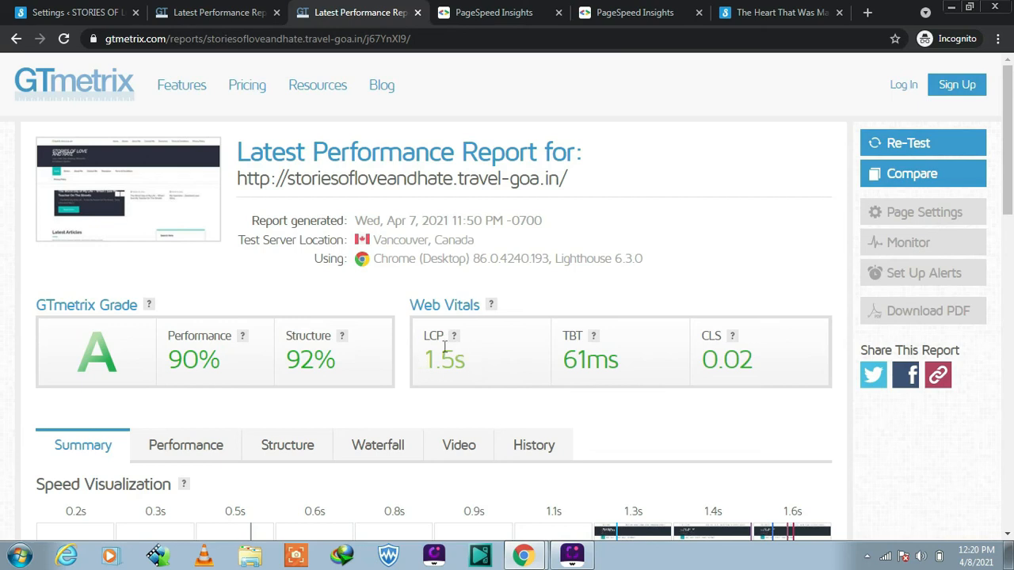
pyautogui.moveTo(457, 346)
pyautogui.click(211, 14)
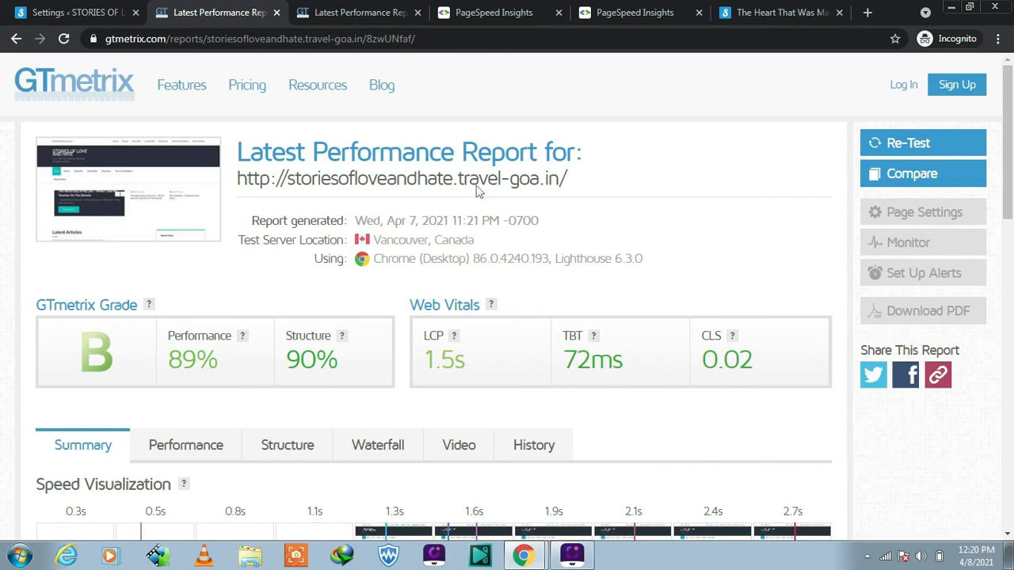
pyautogui.click(374, 14)
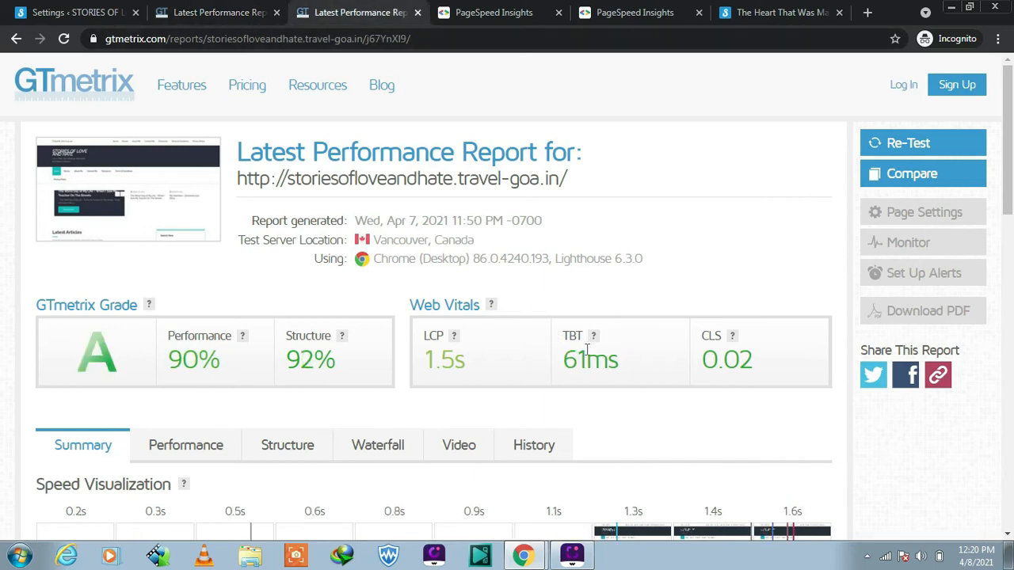
# - Compare the speed visualization timings and top issues of the earlier GTmetrix report with the new one
pyautogui.hotkey('ctrl', 'shift', 'Tab')
pyautogui.scroll(-4, 458, 249)
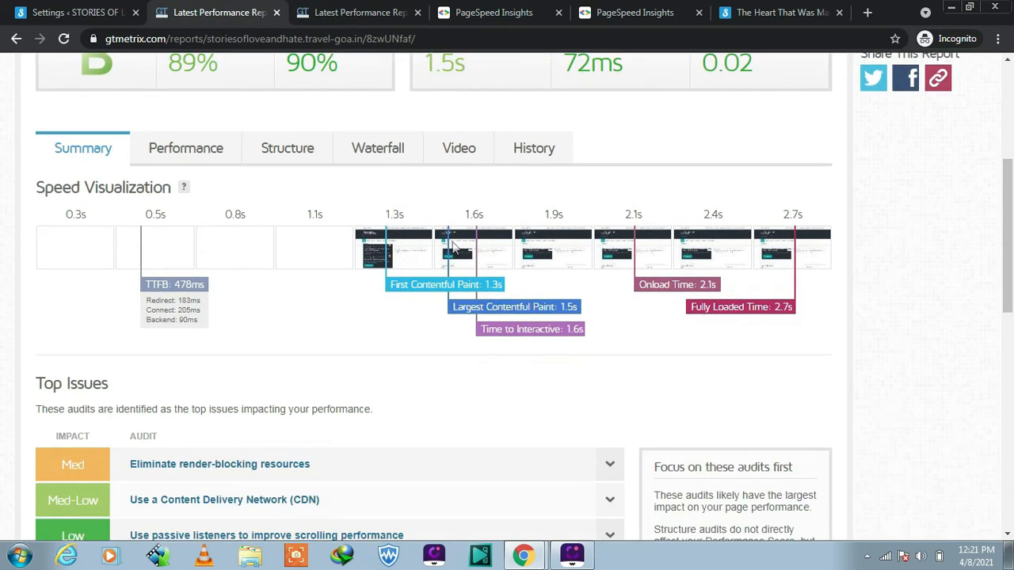
pyautogui.scroll(-1, 453, 247)
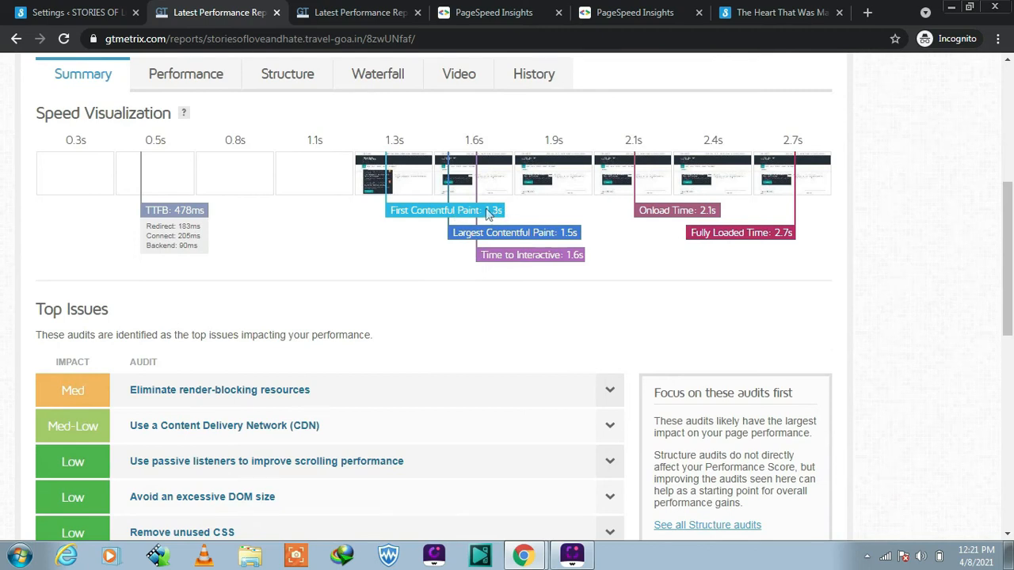
pyautogui.scroll(-3, 256, 188)
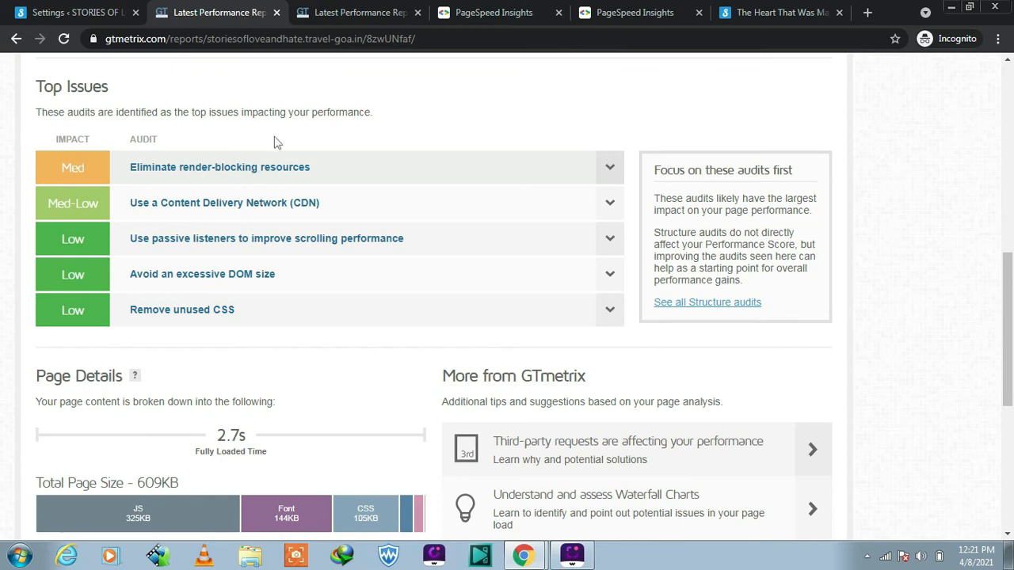
pyautogui.click(354, 9)
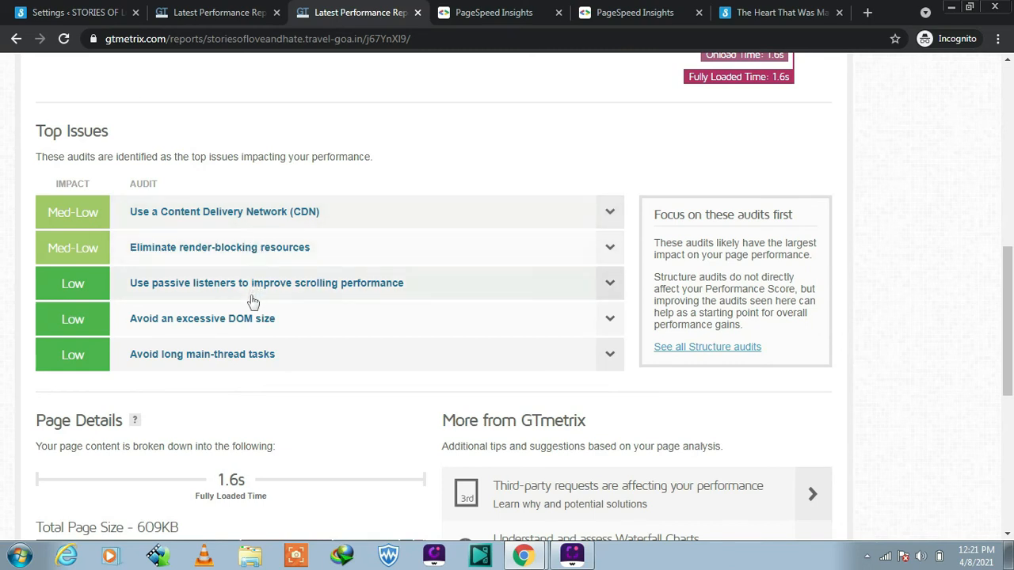
# - Compare the fully loaded time and page details between the new GTmetrix report and the earlier one
pyautogui.scroll(-3, 277, 270)
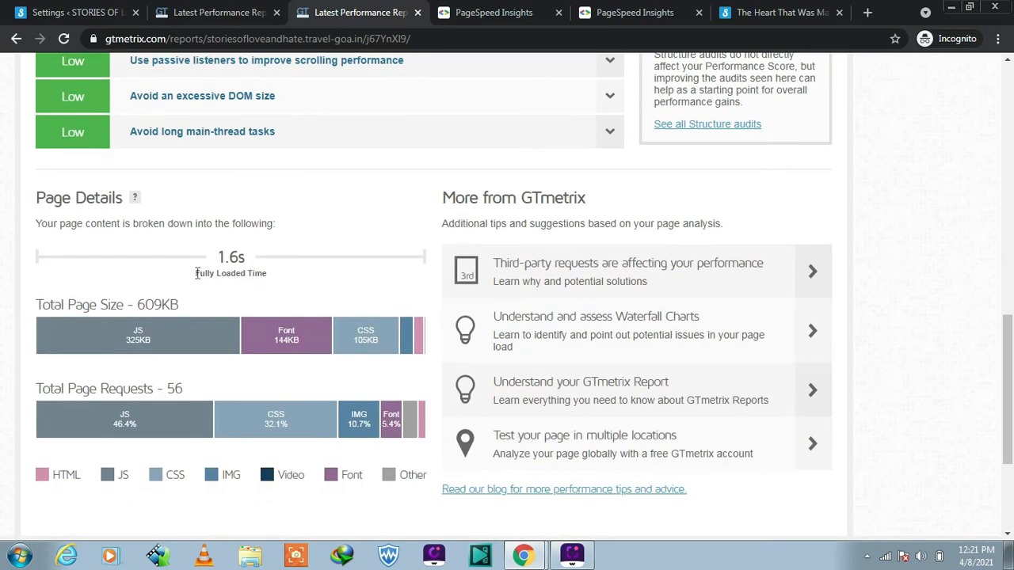
pyautogui.moveTo(195, 274); pyautogui.dragTo(266, 273)
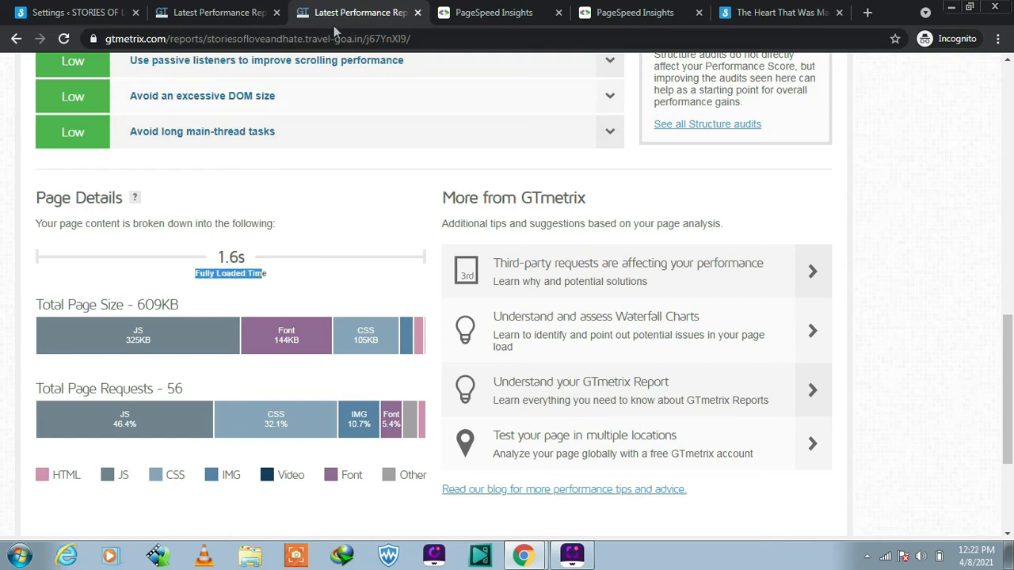
pyautogui.click(219, 10)
pyautogui.scroll(-2, 328, 301)
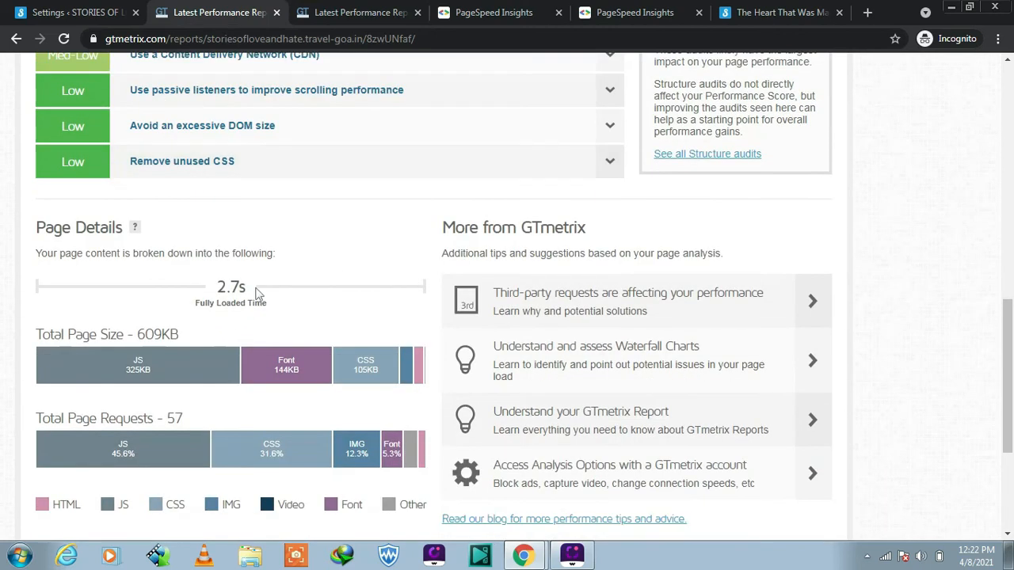
pyautogui.moveTo(198, 302); pyautogui.dragTo(278, 301)
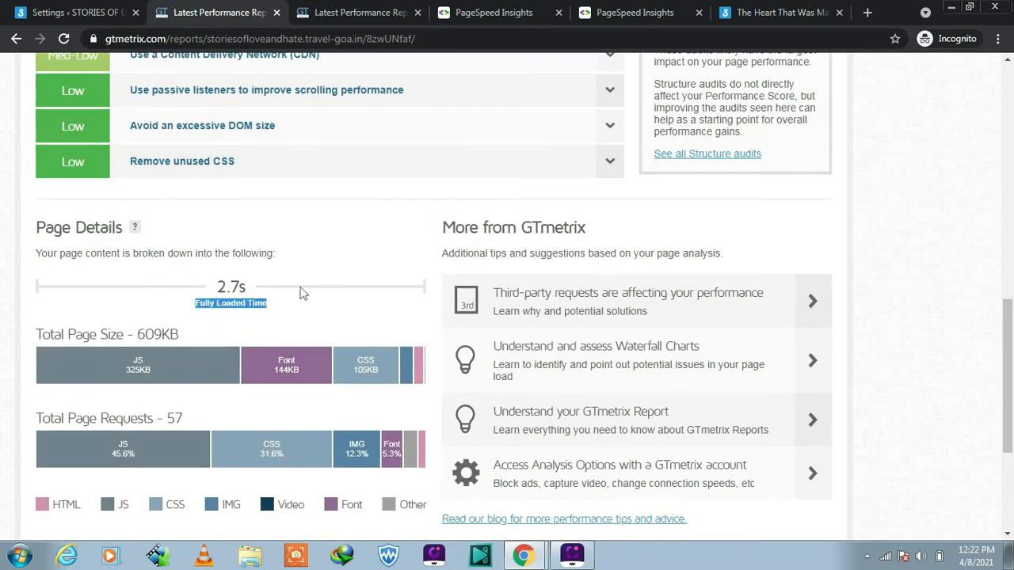
# - Compare the mobile and desktop performance scores between the two PageSpeed Insights reports for the site
pyautogui.click(494, 13)
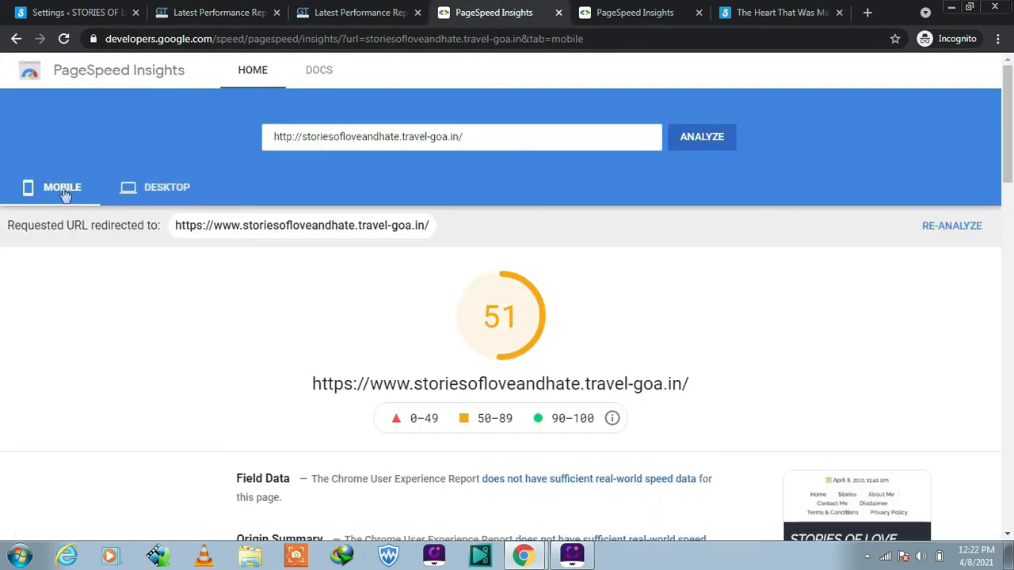
pyautogui.click(174, 190)
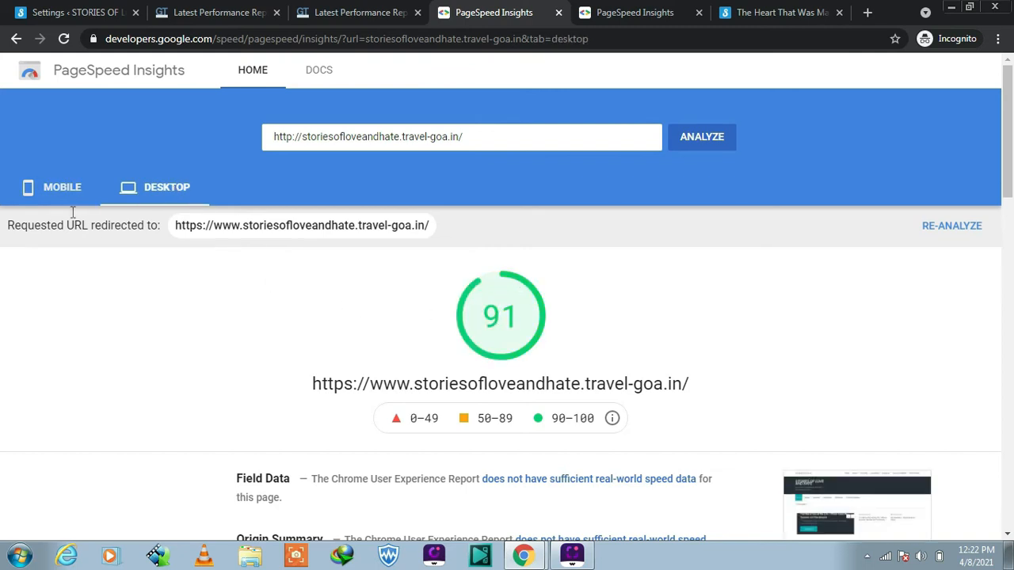
pyautogui.click(69, 185)
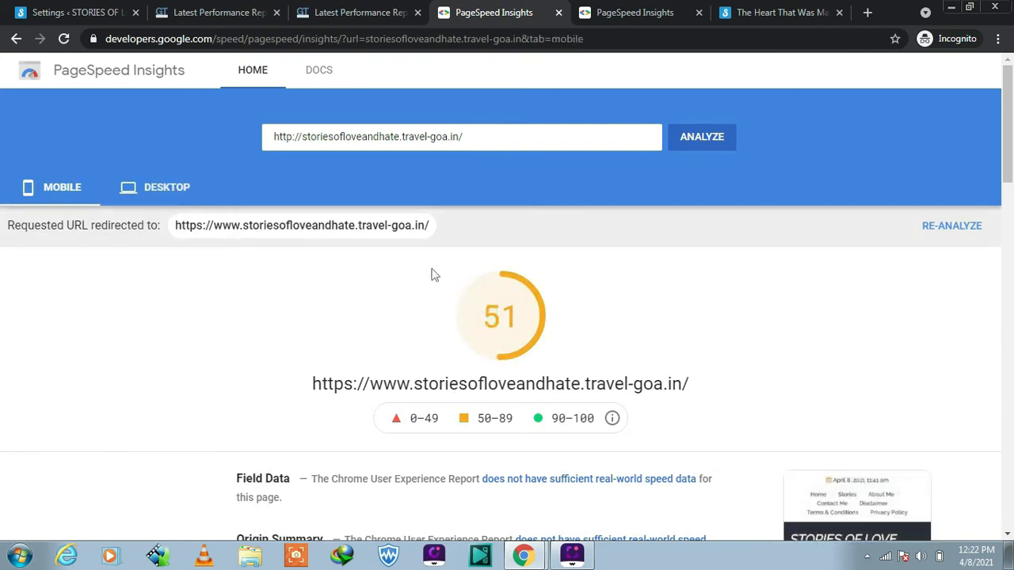
pyautogui.click(640, 13)
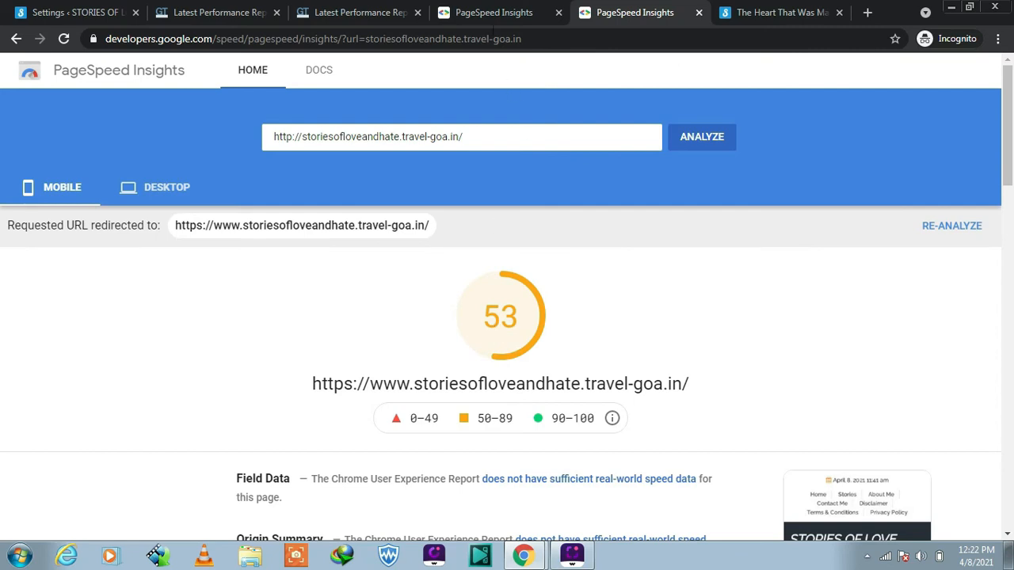
pyautogui.click(493, 13)
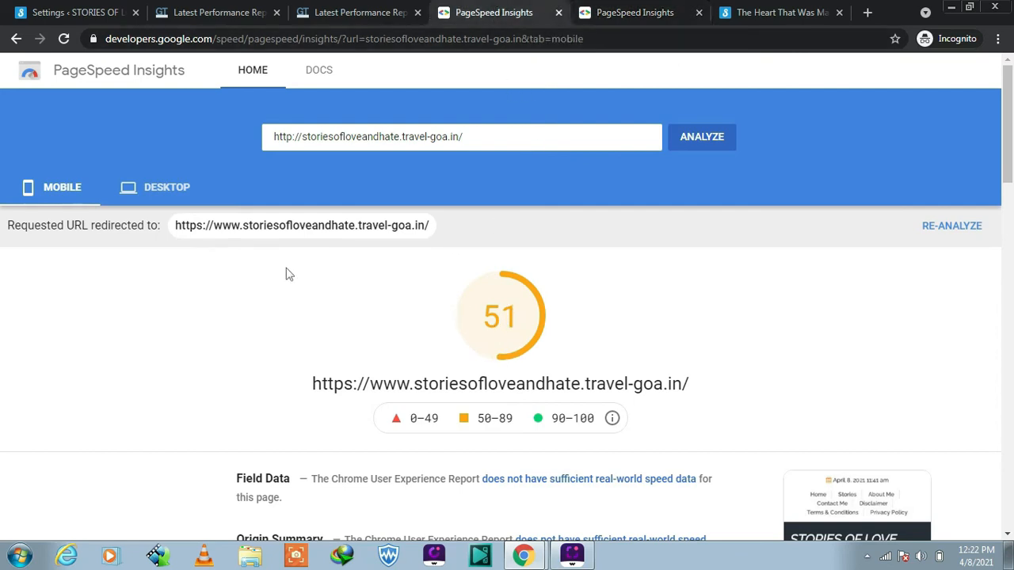
pyautogui.click(174, 189)
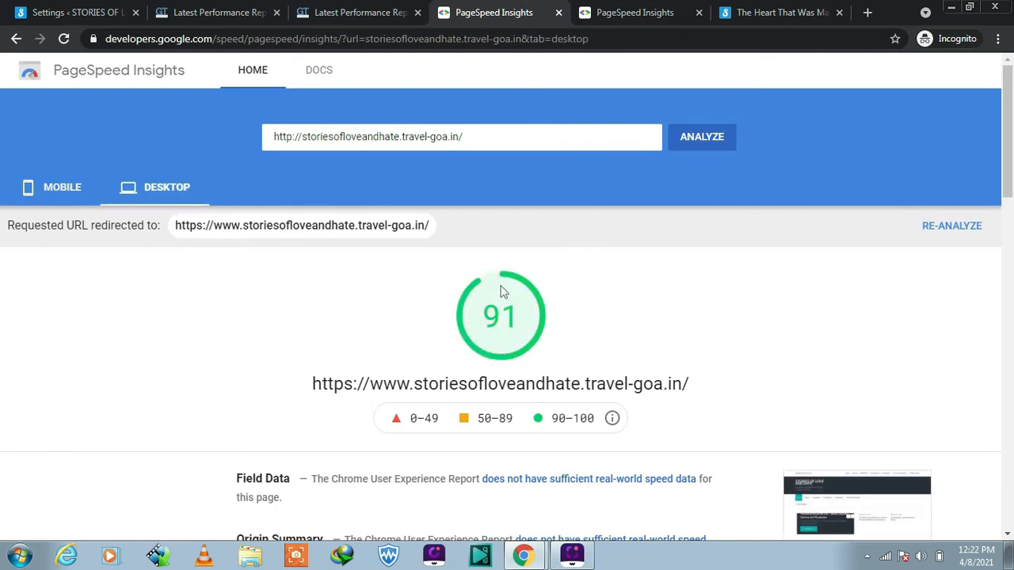
pyautogui.click(627, 14)
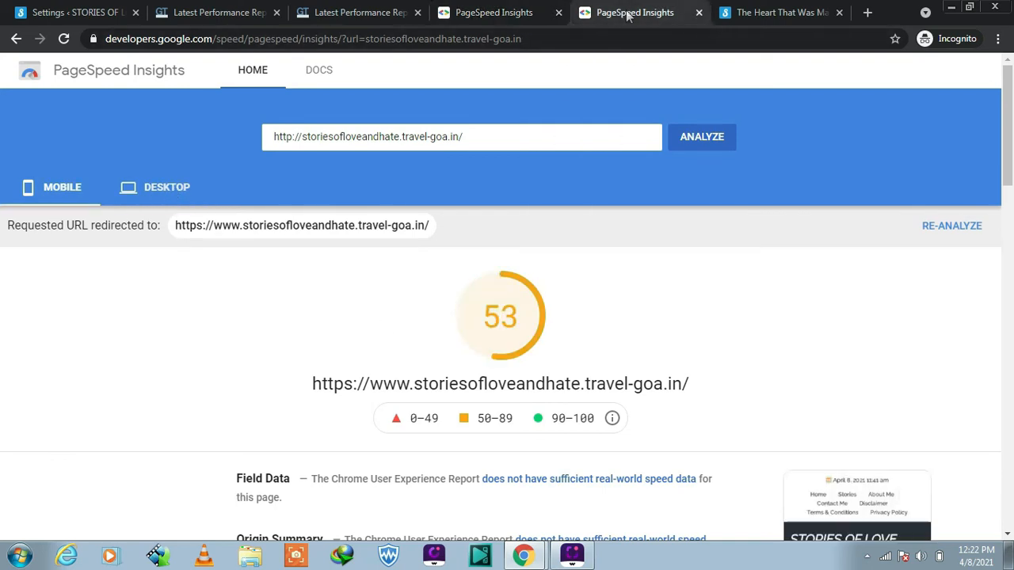
pyautogui.click(174, 188)
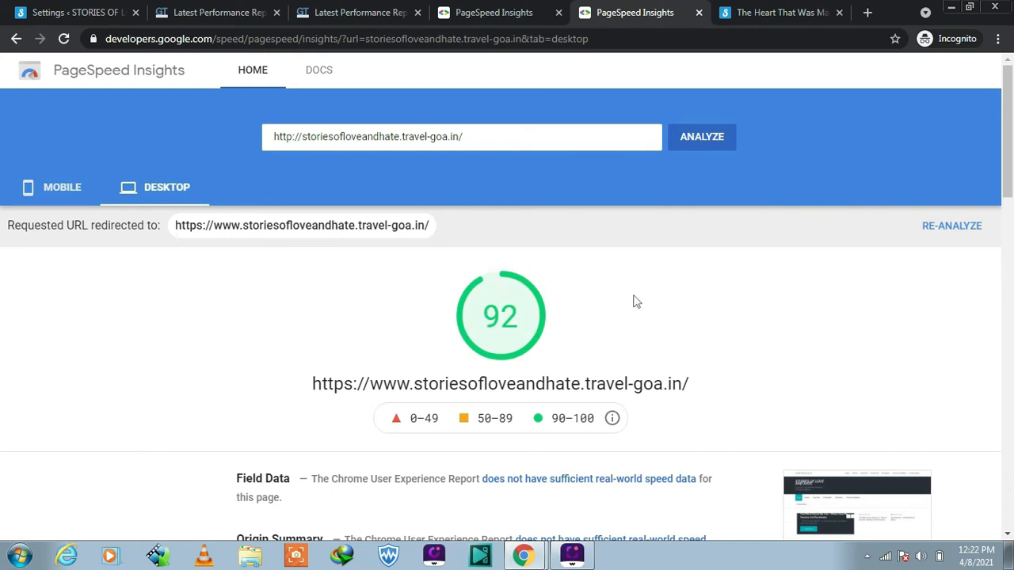
# - Compare the desktop Lab Data metrics, such as Speed Index and Time to Interactive, across both PageSpeed Insights reports
pyautogui.click(504, 14)
pyautogui.scroll(-1, 681, 336)
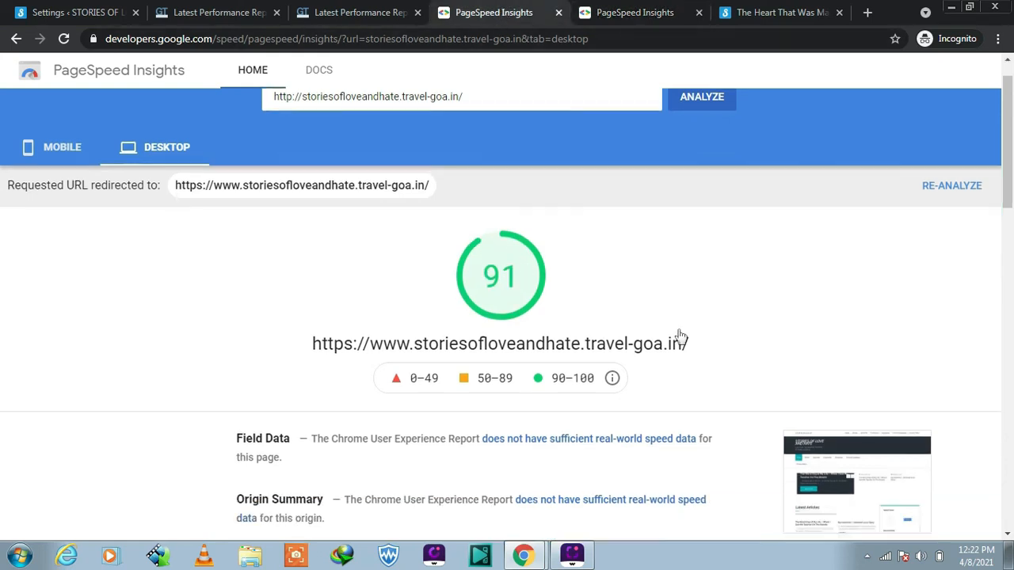
pyautogui.scroll(-4, 681, 336)
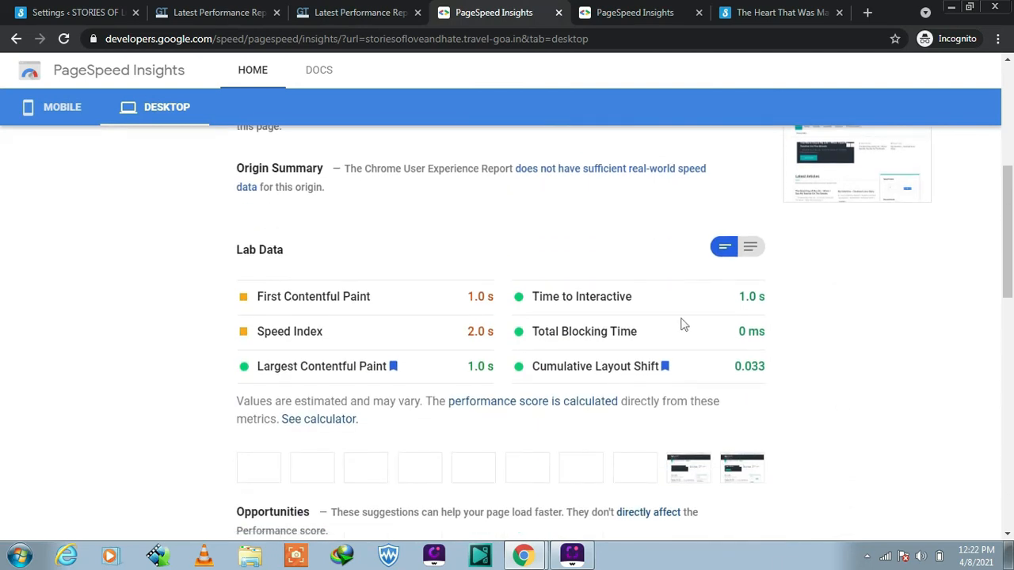
pyautogui.scroll(-1, 683, 325)
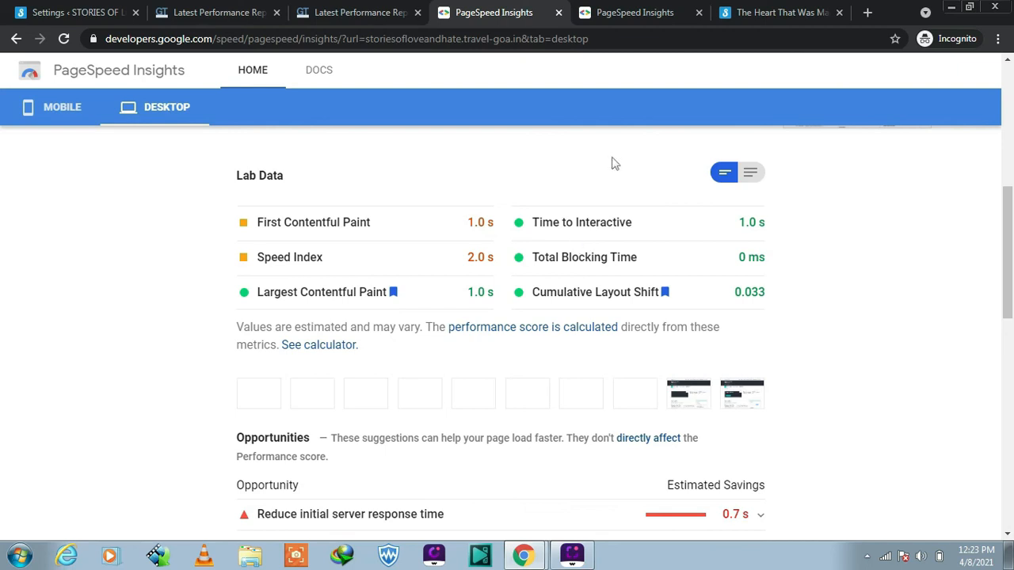
pyautogui.click(633, 14)
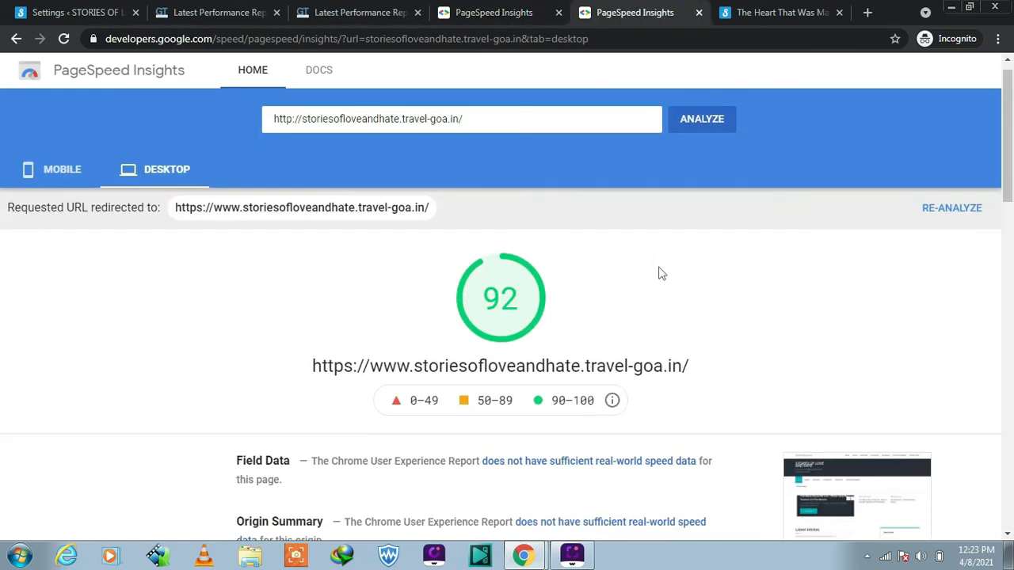
pyautogui.scroll(-5, 658, 273)
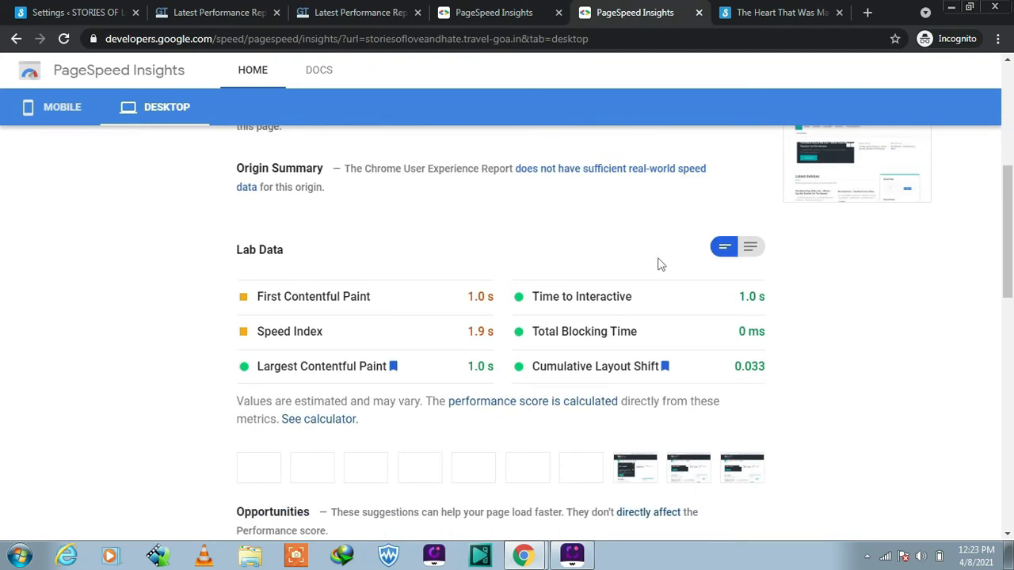
# - Review the desktop Opportunities and Diagnostics sections in the first and second PageSpeed Insights reports
pyautogui.hotkey('ctrl', 'shift', 'Tab')
pyautogui.scroll(-4, 535, 271)
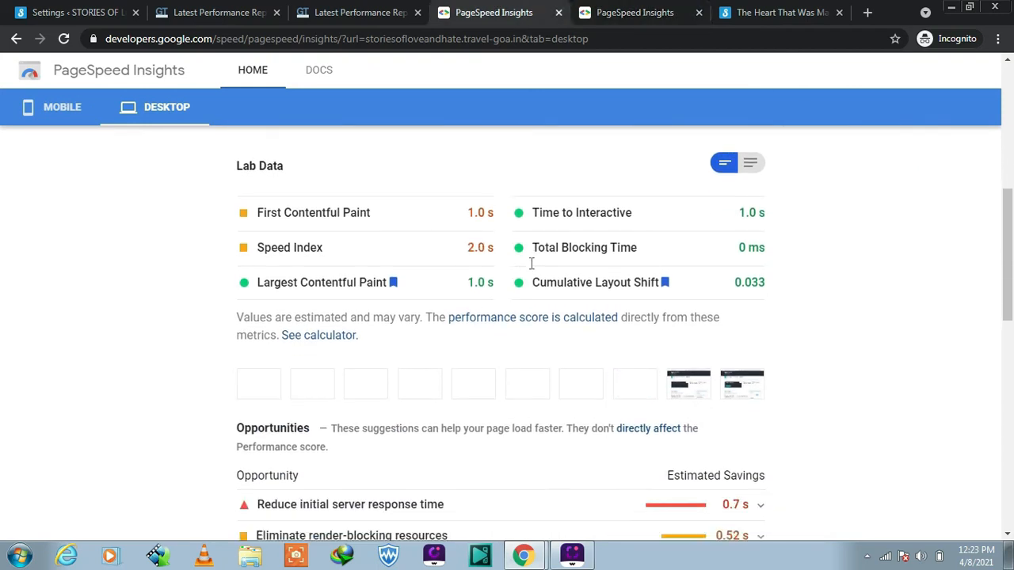
pyautogui.scroll(-1, 529, 260)
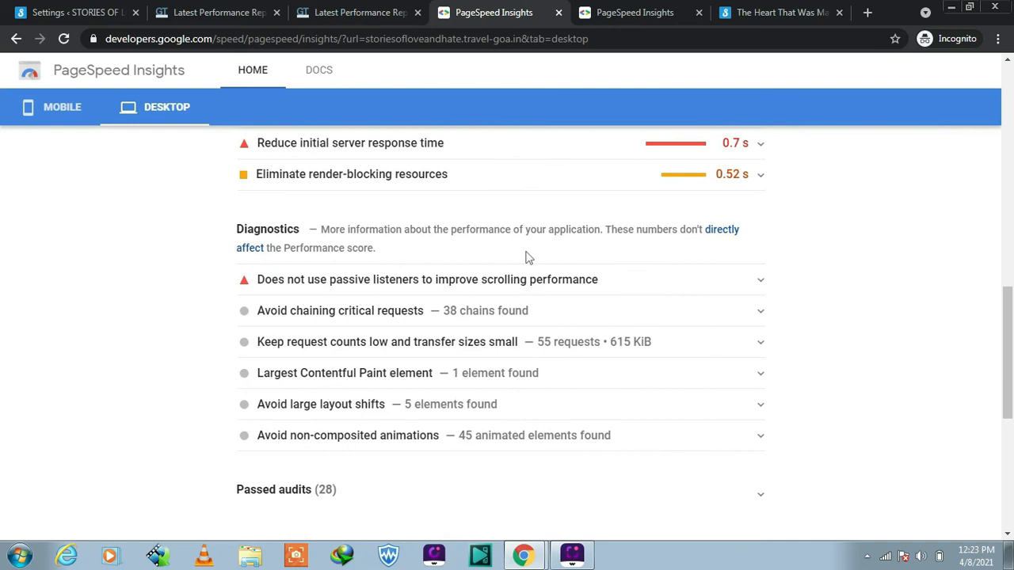
pyautogui.scroll(1, 529, 255)
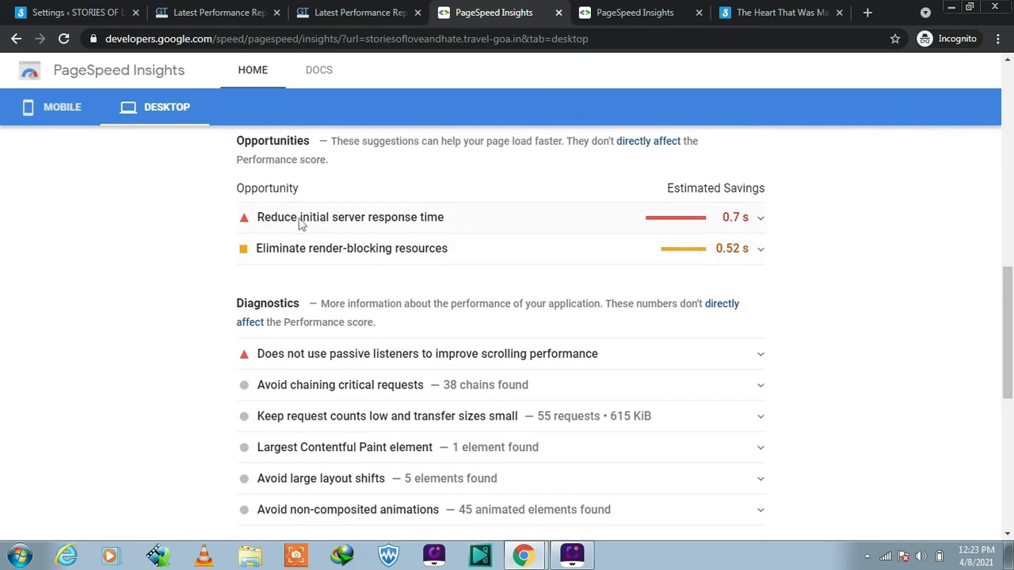
pyautogui.click(634, 13)
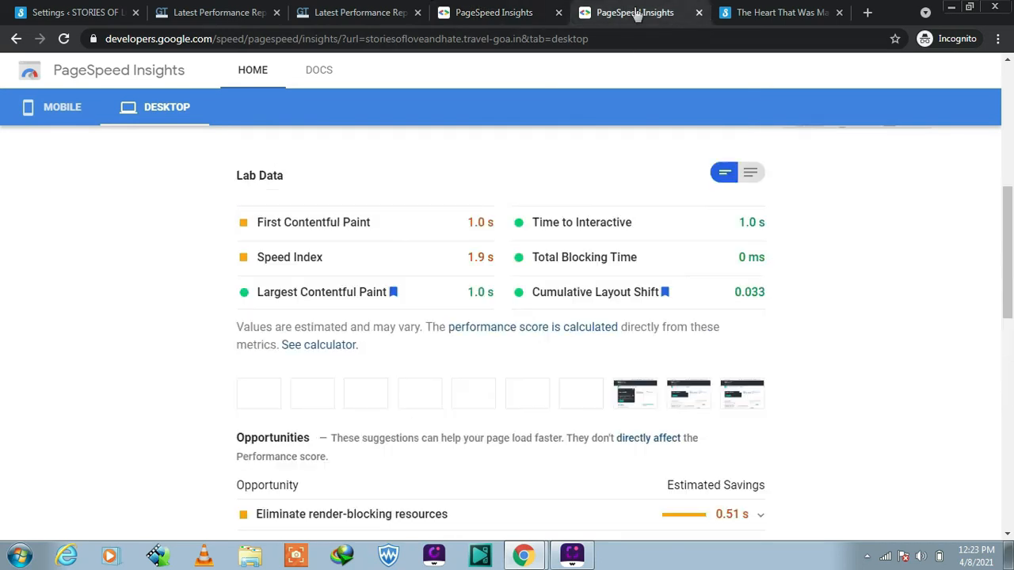
pyautogui.scroll(-3, 599, 240)
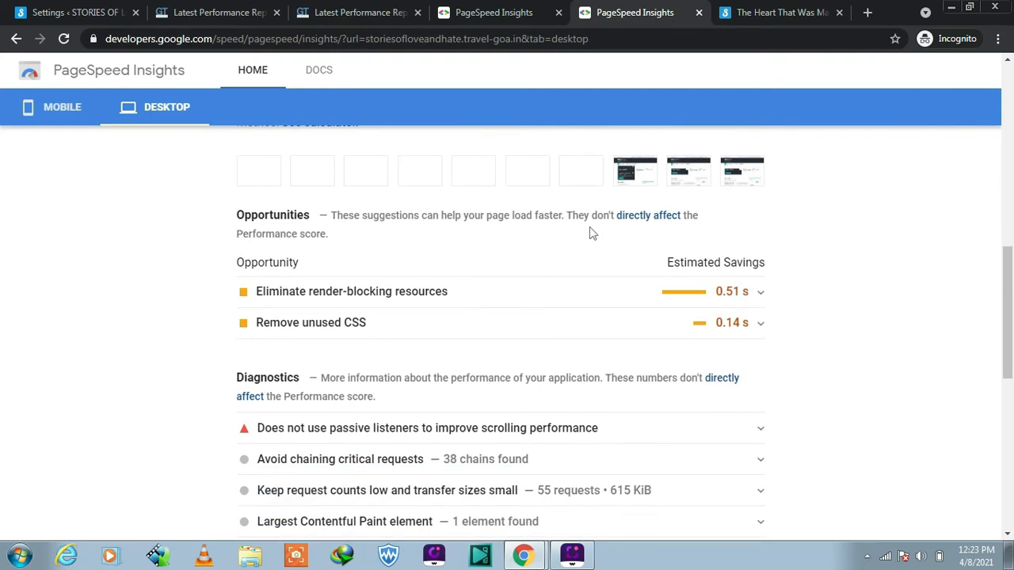
pyautogui.scroll(-1, 590, 233)
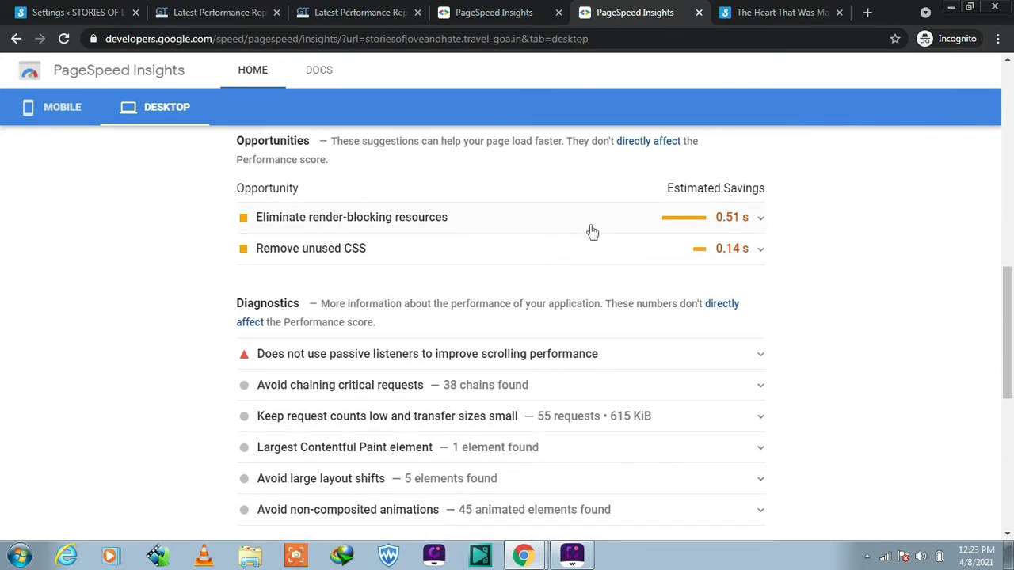
# - Compare the estimated savings for server response time, render-blocking resources and unused CSS between the two desktop reports
pyautogui.click(509, 13)
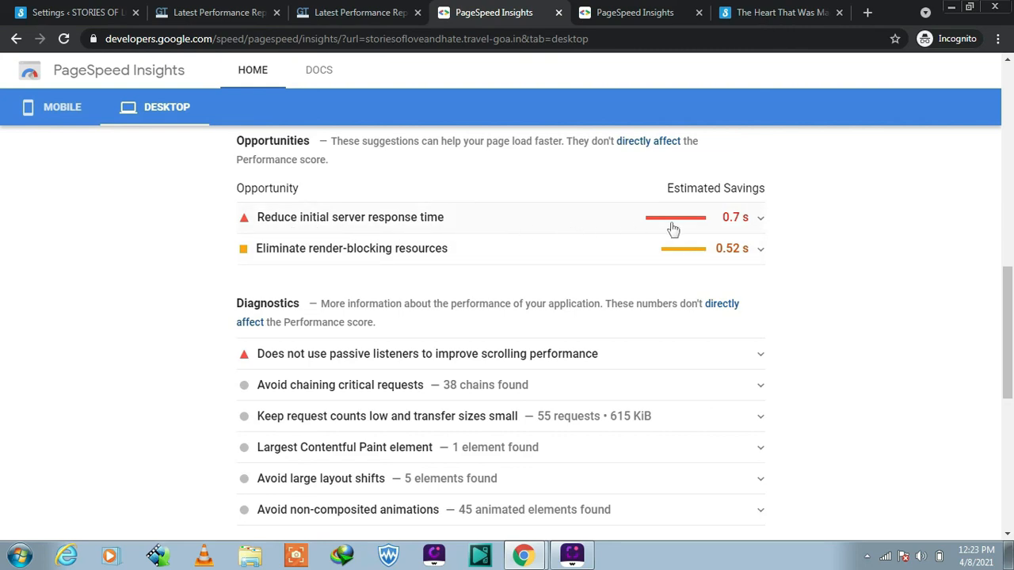
pyautogui.click(640, 9)
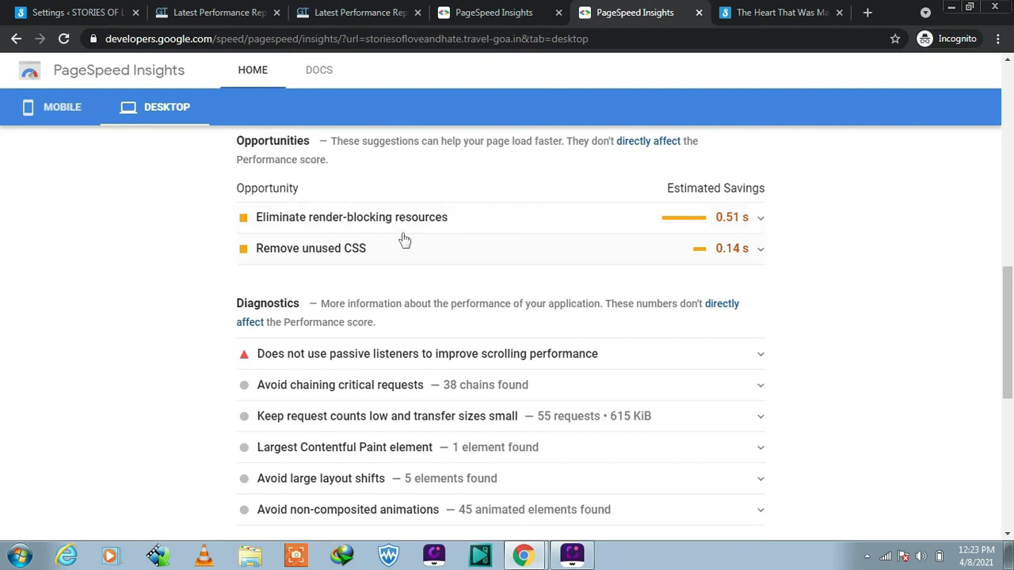
pyautogui.click(494, 12)
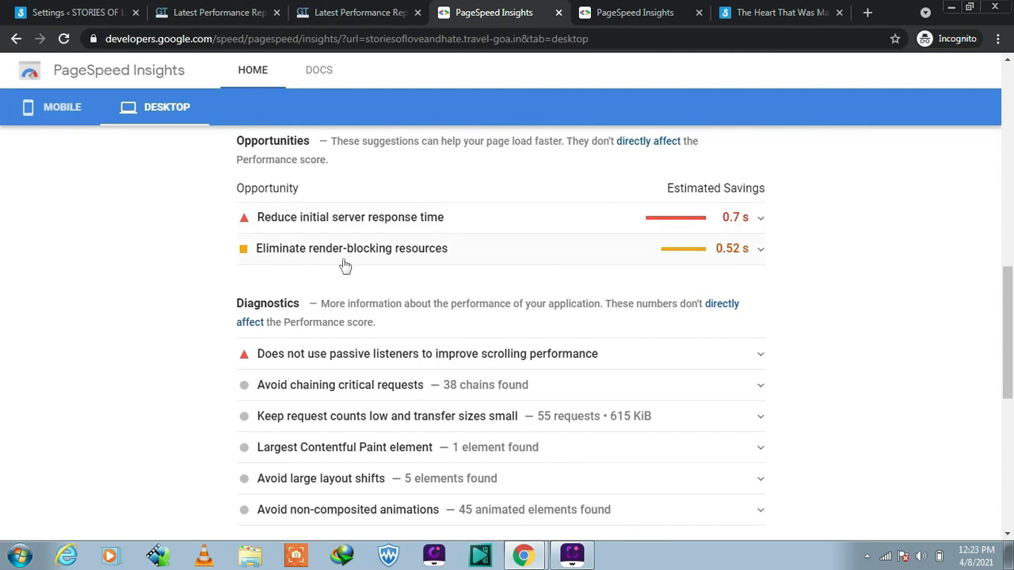
pyautogui.click(626, 13)
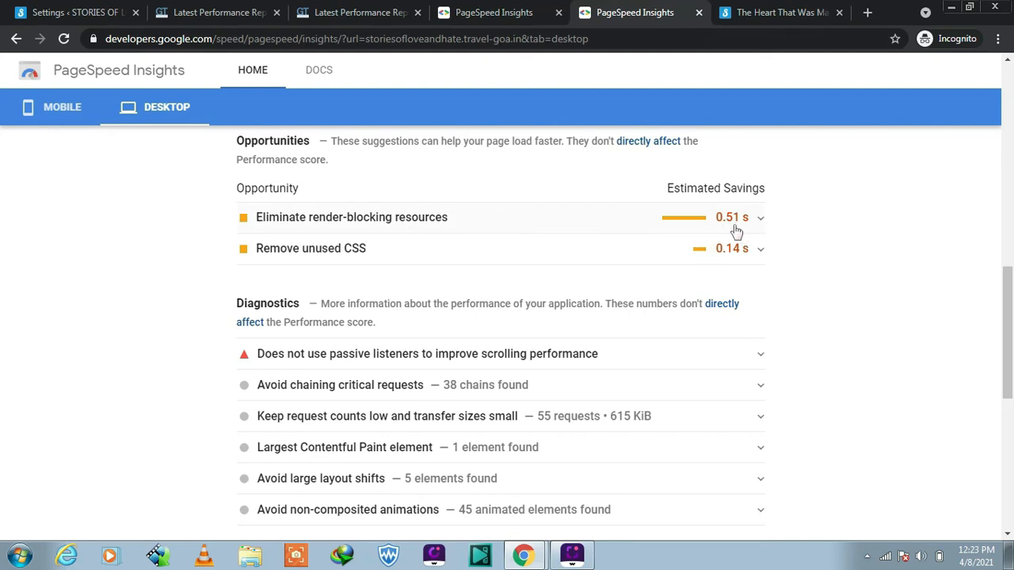
pyautogui.click(501, 18)
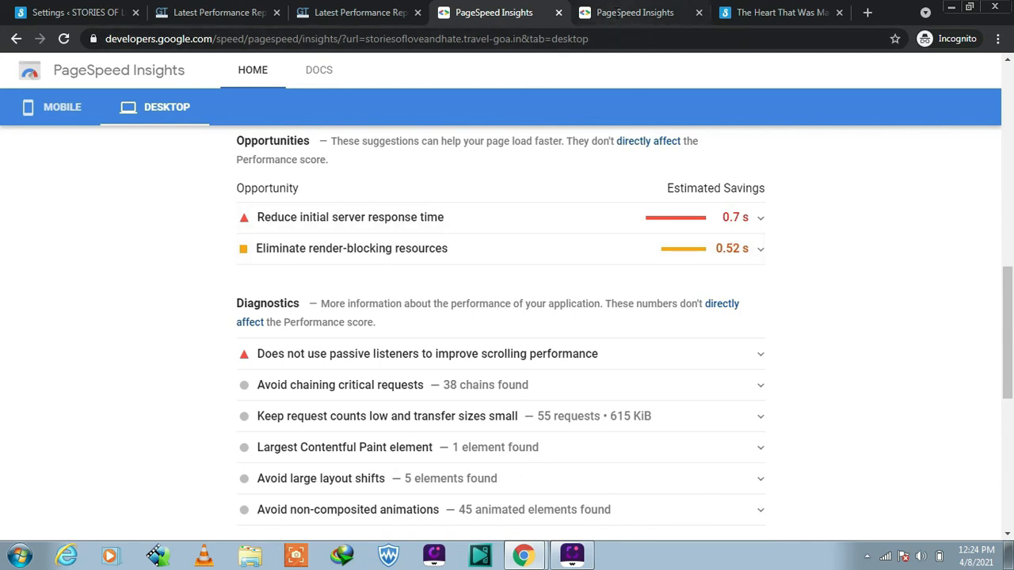
pyautogui.click(626, 13)
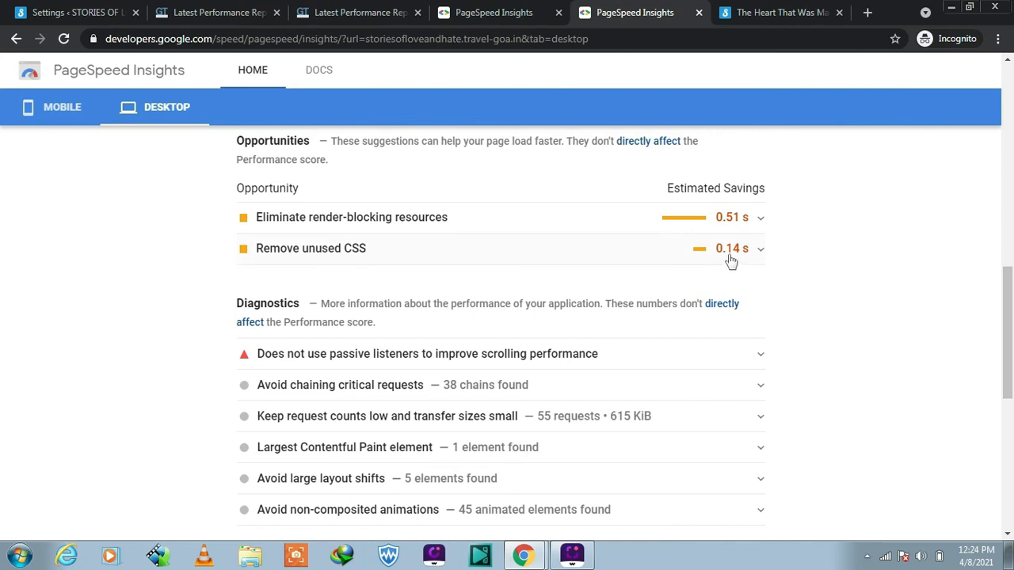
pyautogui.click(492, 11)
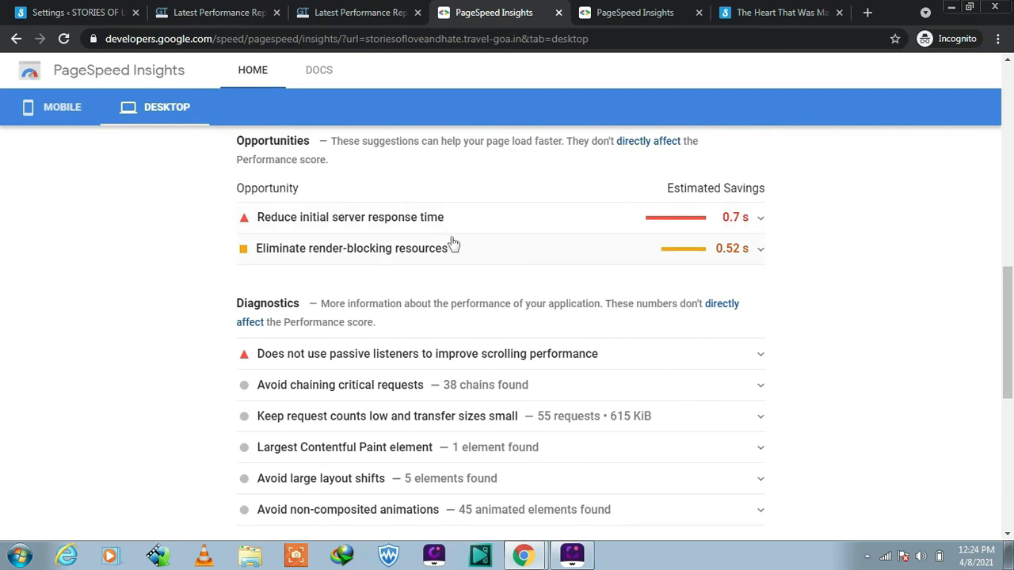
pyautogui.click(621, 16)
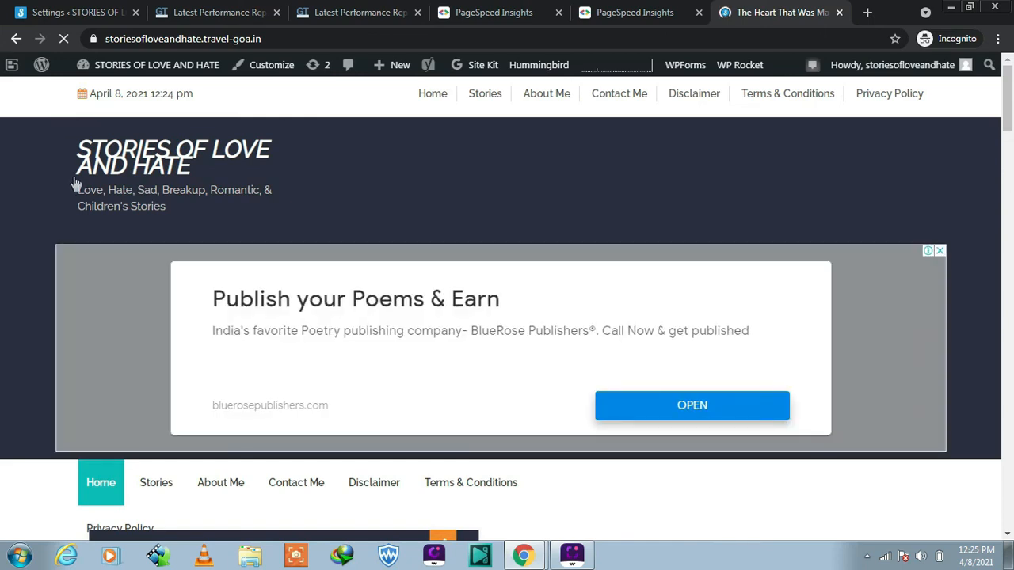
# - Look through the live storiesofloveandhate.travel-goa.in home page and reload it to check how quickly it loads
pyautogui.scroll(-2, 77, 183)
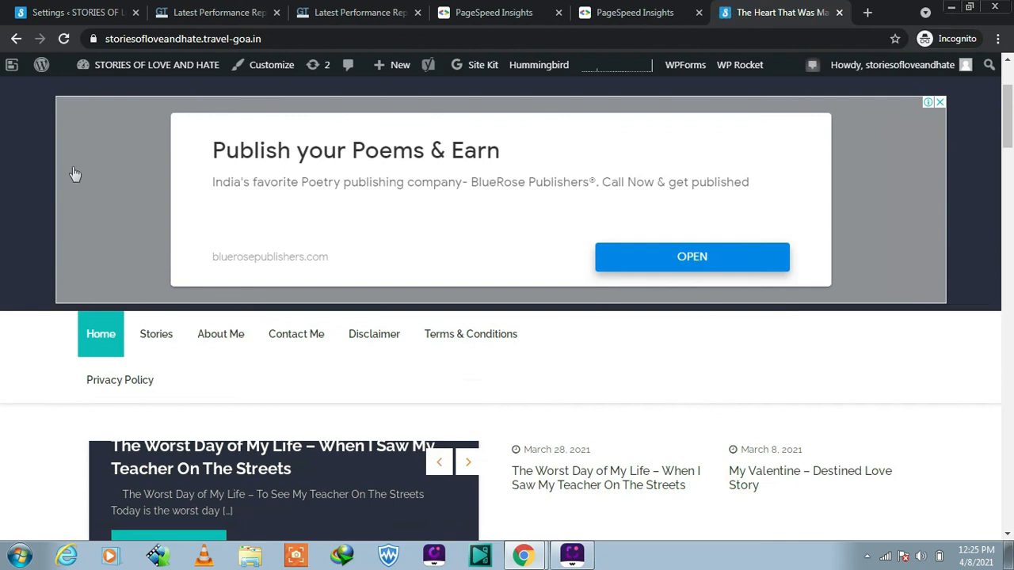
pyautogui.scroll(-4, 75, 175)
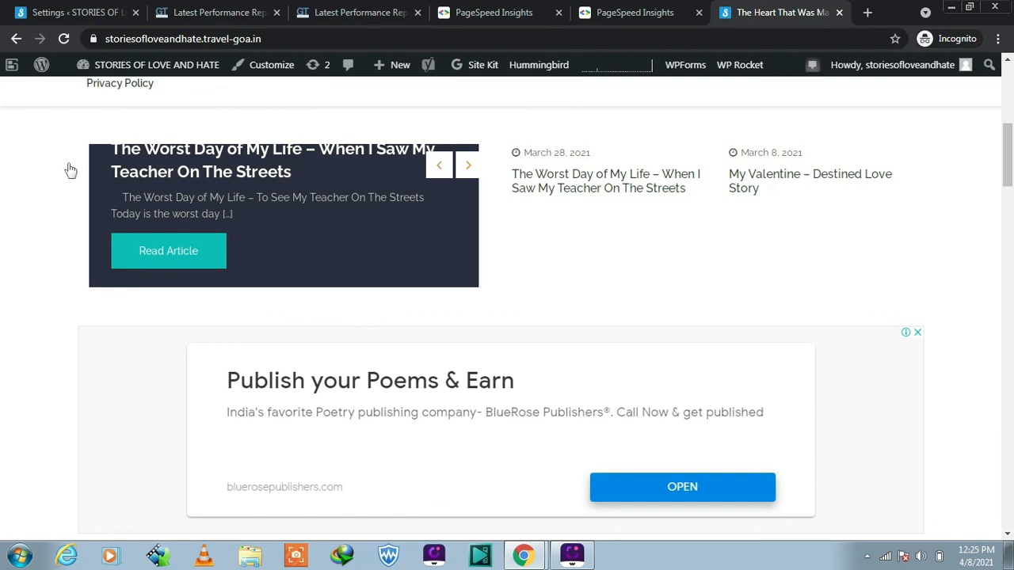
pyautogui.scroll(6, 70, 169)
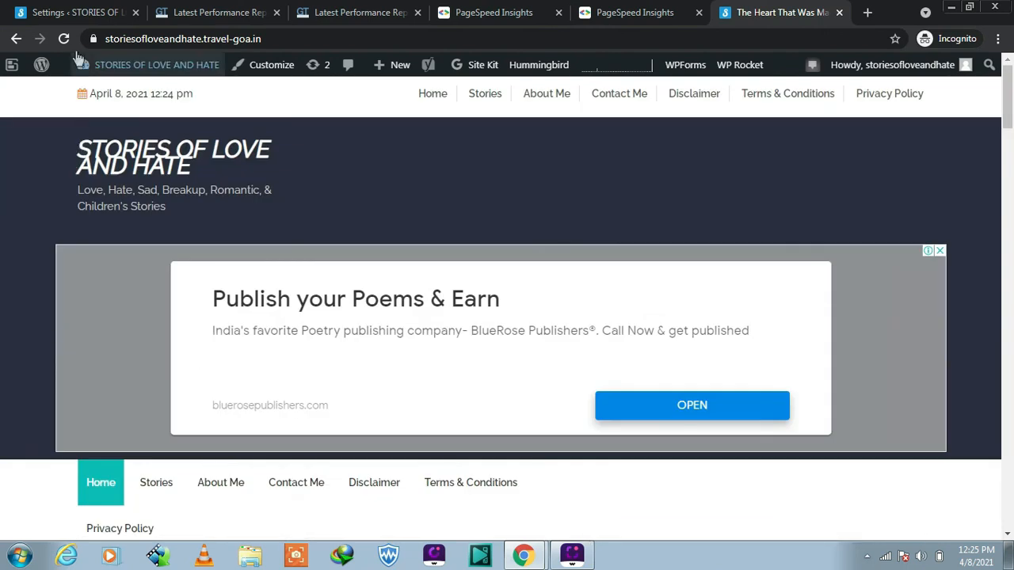
pyautogui.click(62, 40)
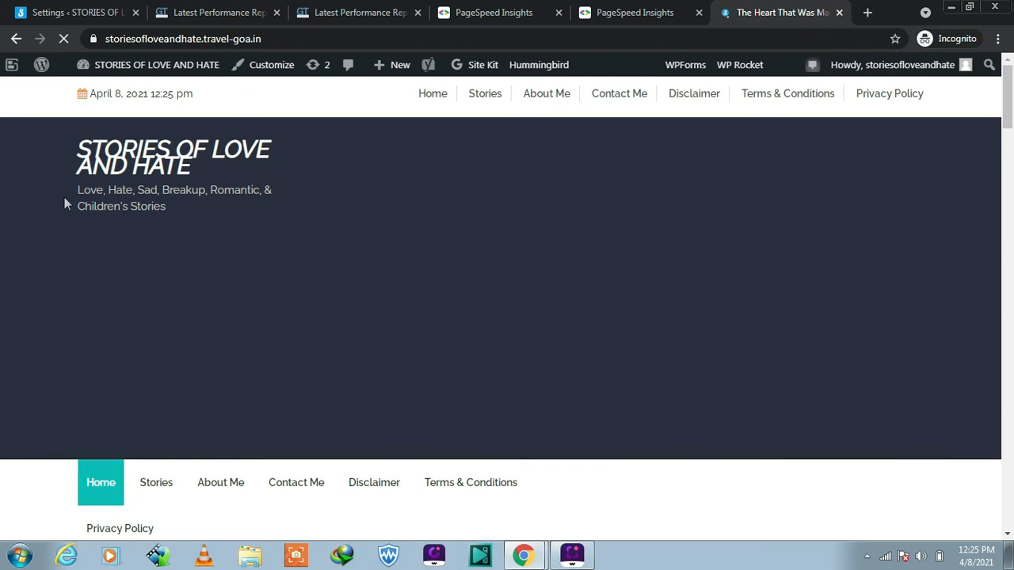
# - Look through the home page's article, comment and archive sections and reload the page again to judge its loading speed
pyautogui.scroll(-5, 64, 198)
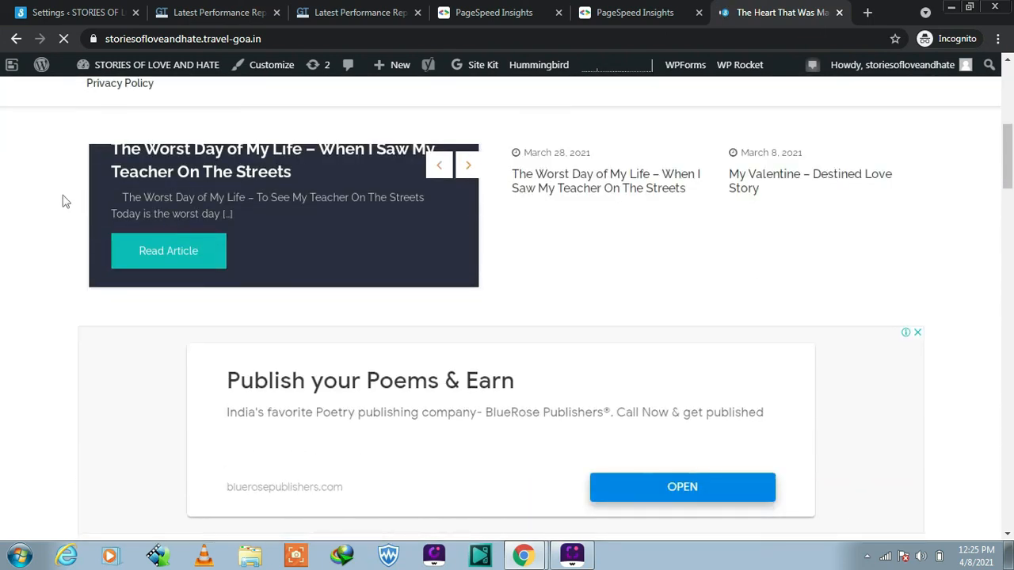
pyautogui.scroll(-7, 65, 201)
pyautogui.scroll(-9, 63, 197)
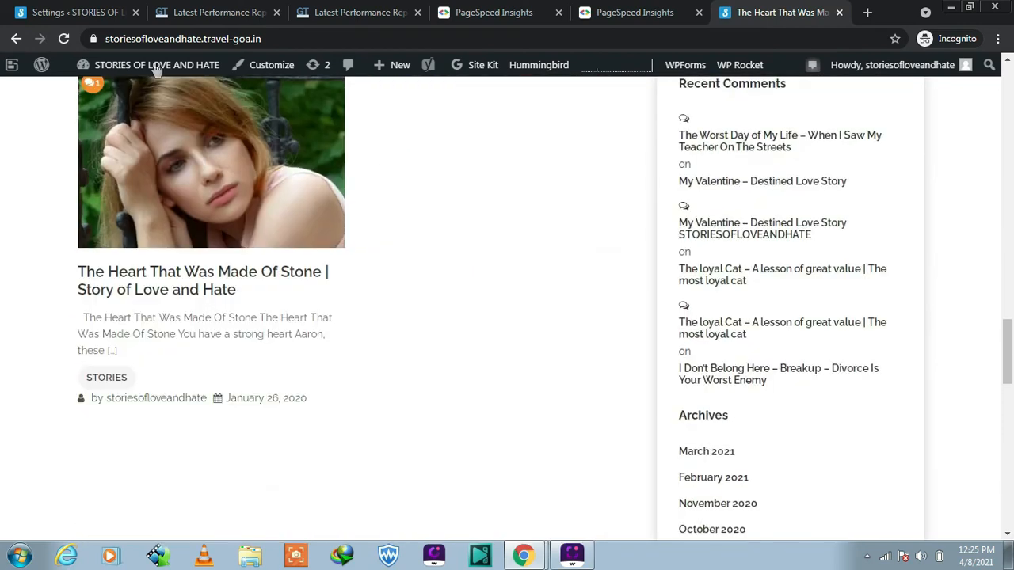
pyautogui.click(64, 38)
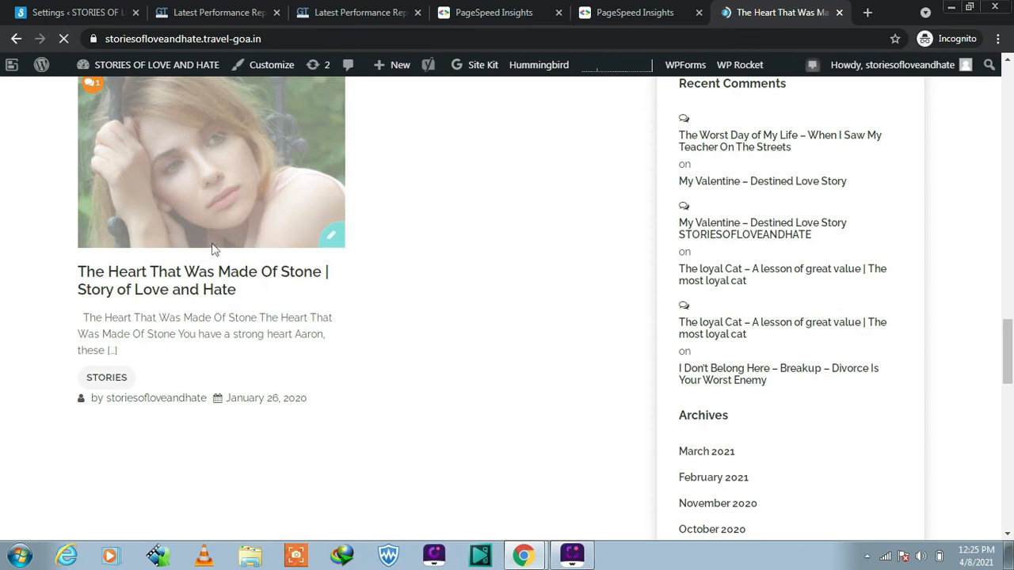
pyautogui.scroll(-3, 214, 248)
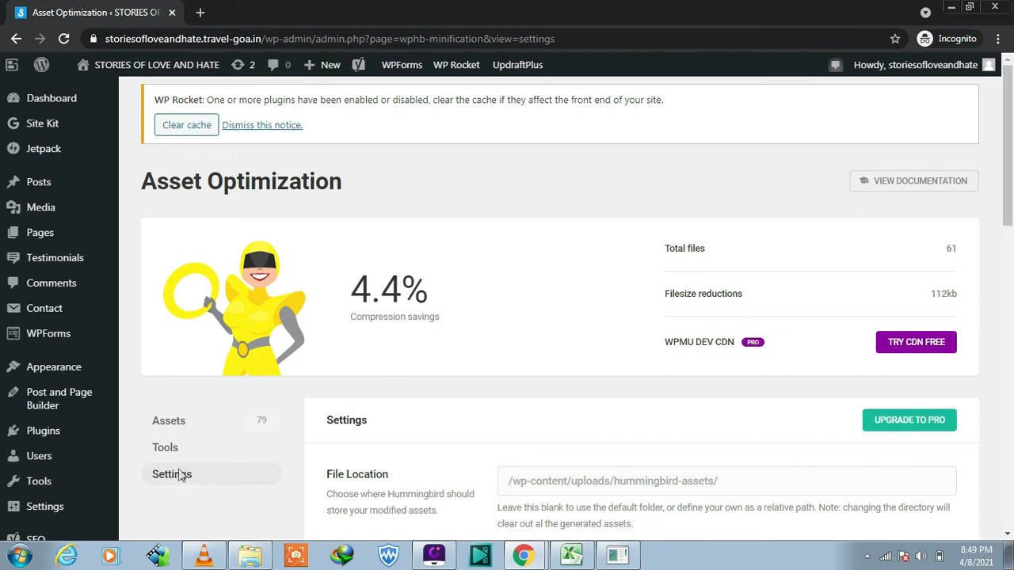
# - Review Hummingbird's Asset Optimization settings through to the Debug, Reset to defaults and Deactivate options
pyautogui.scroll(-6, 412, 403)
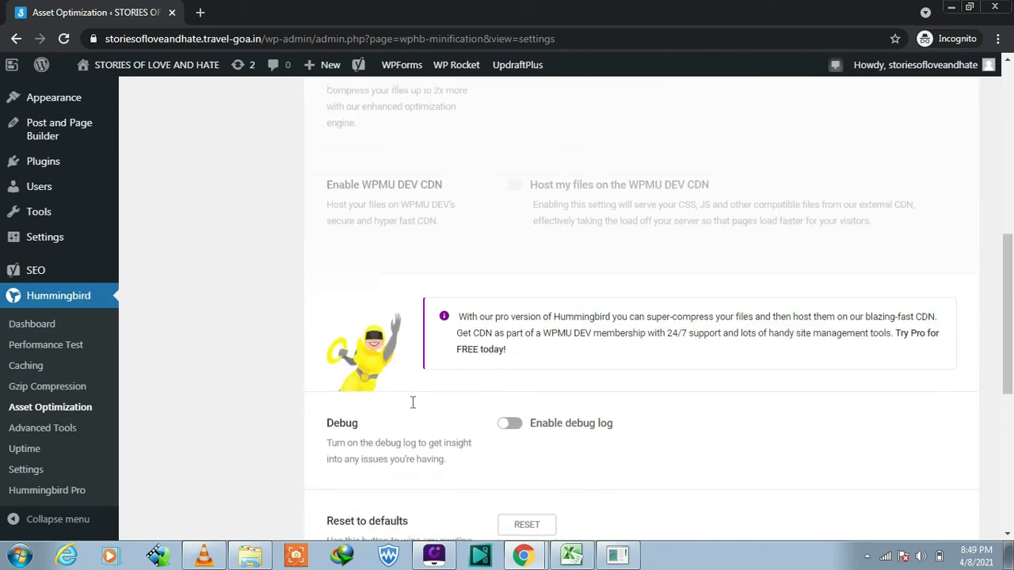
pyautogui.scroll(-4, 412, 402)
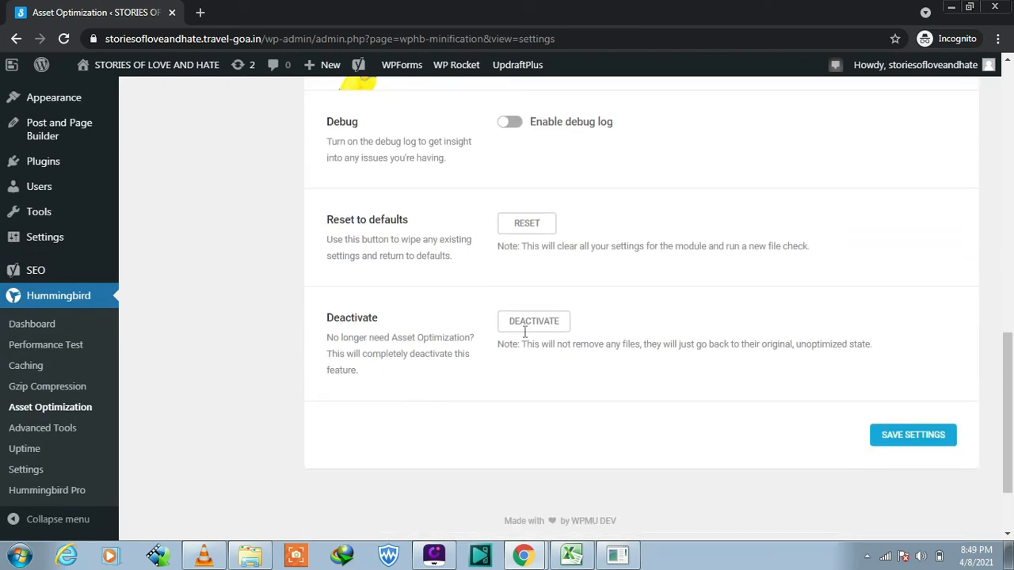